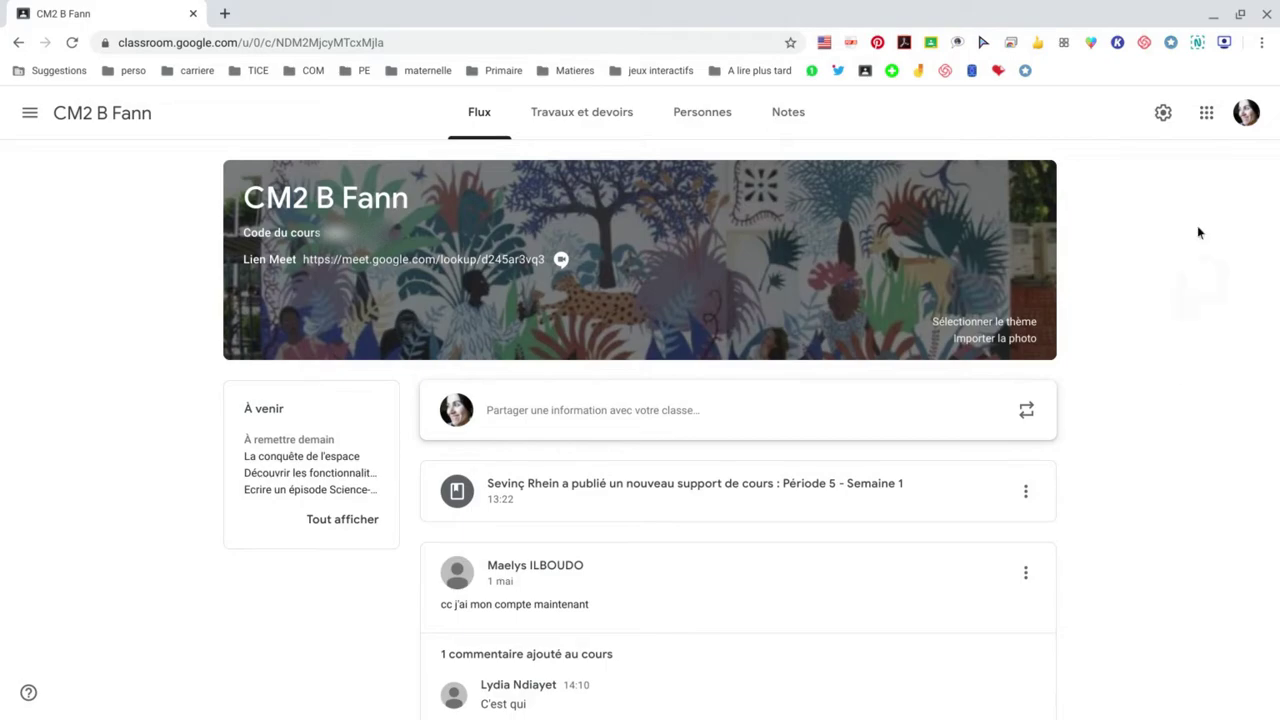
Step: Create an assignment in Travaux et devoirs titled "Le ciel et la Terre" with the instructions "Merci de répondre directement dans le document ci-dessous."
click(591, 120)
click(389, 173)
click(386, 222)
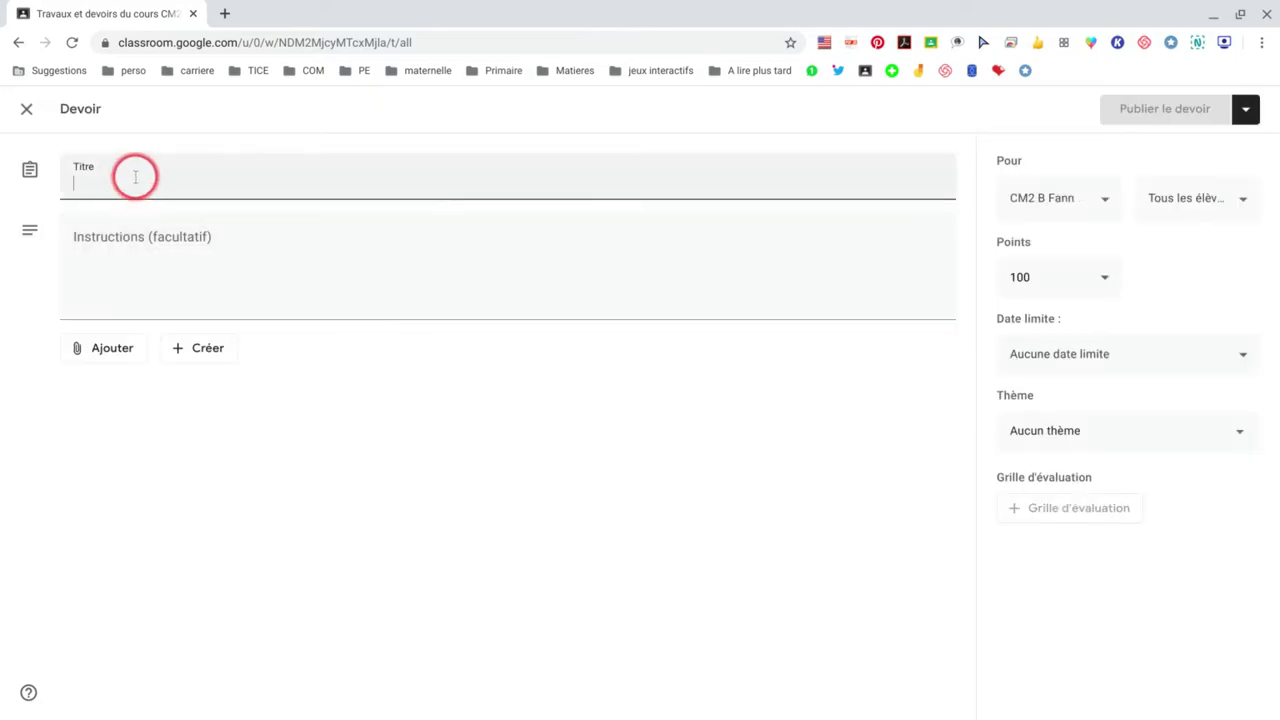
text(Le ciel et la Terre)
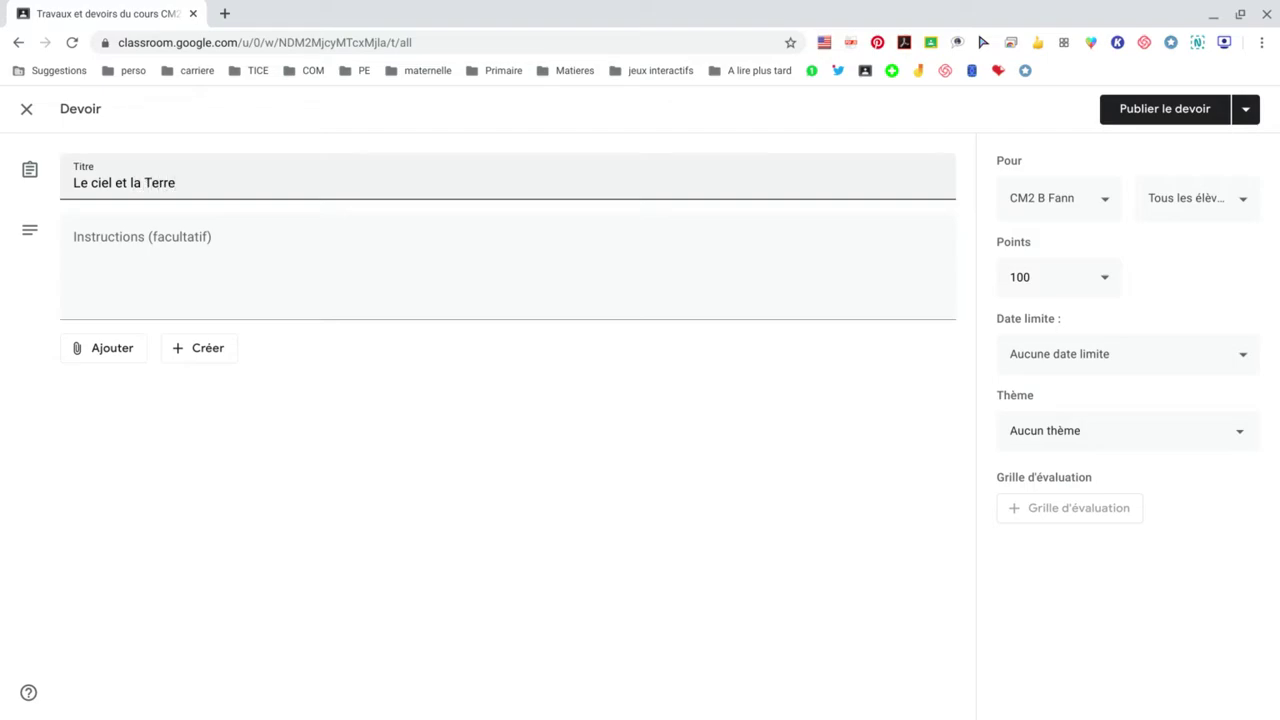
click(105, 240)
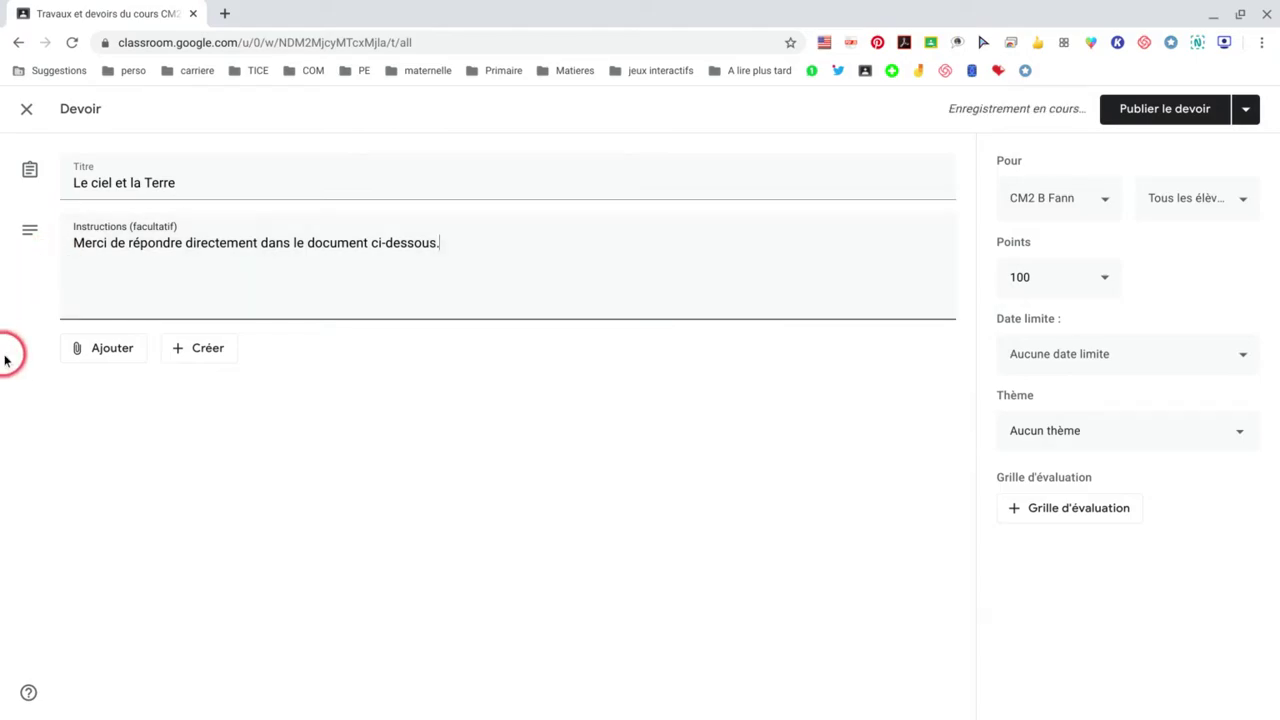
Step: Attach the first recent Drive document, "Devoir test le ciel et la Terre", to the assignment and open it briefly to check its content
click(112, 350)
click(128, 385)
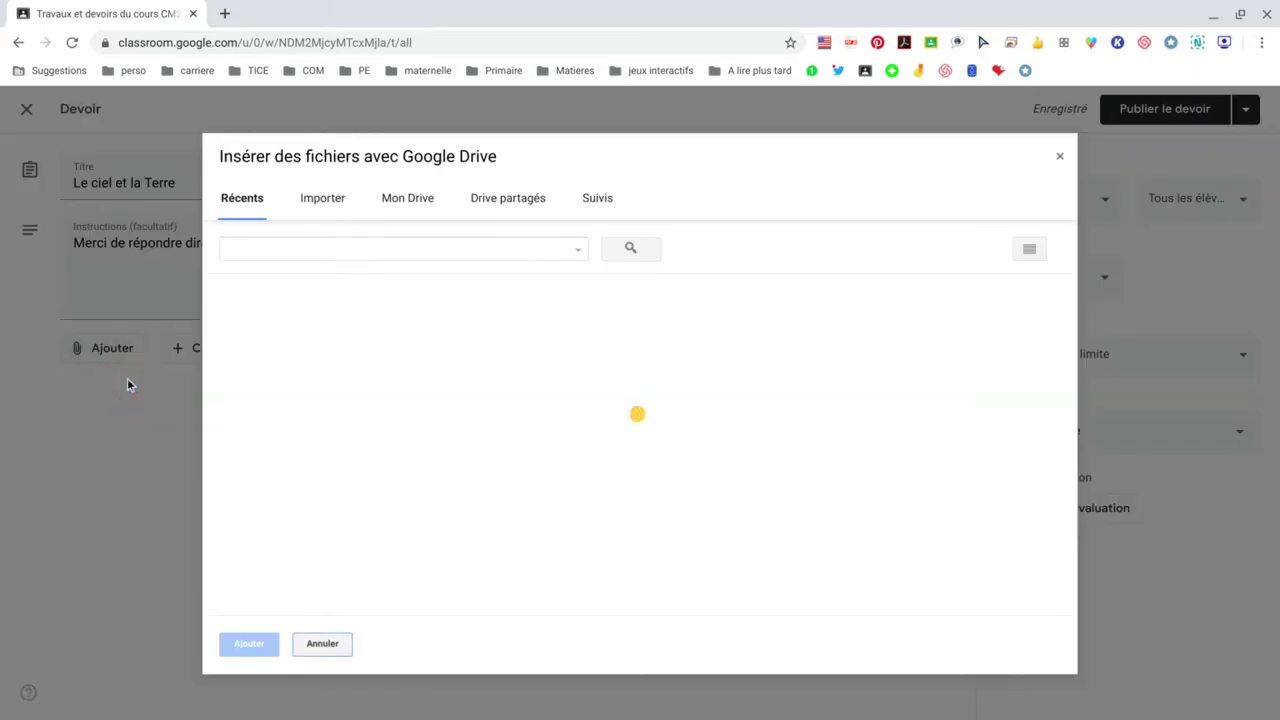
click(286, 394)
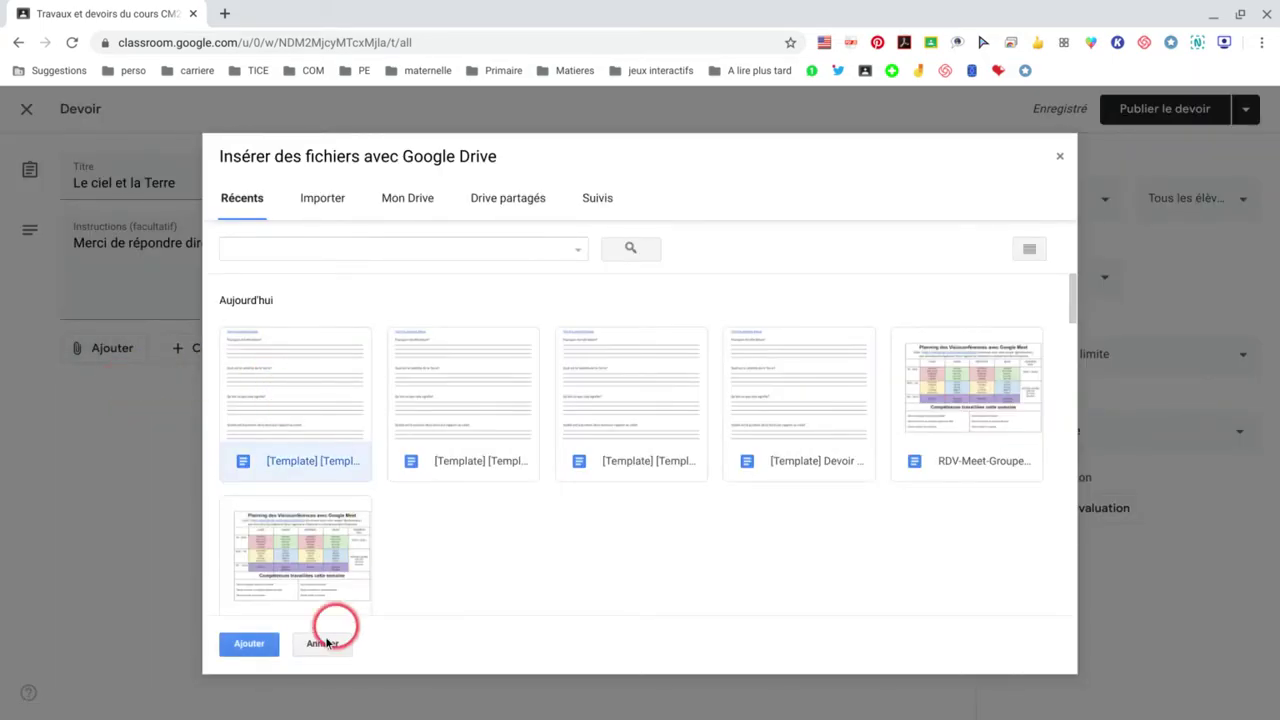
click(249, 643)
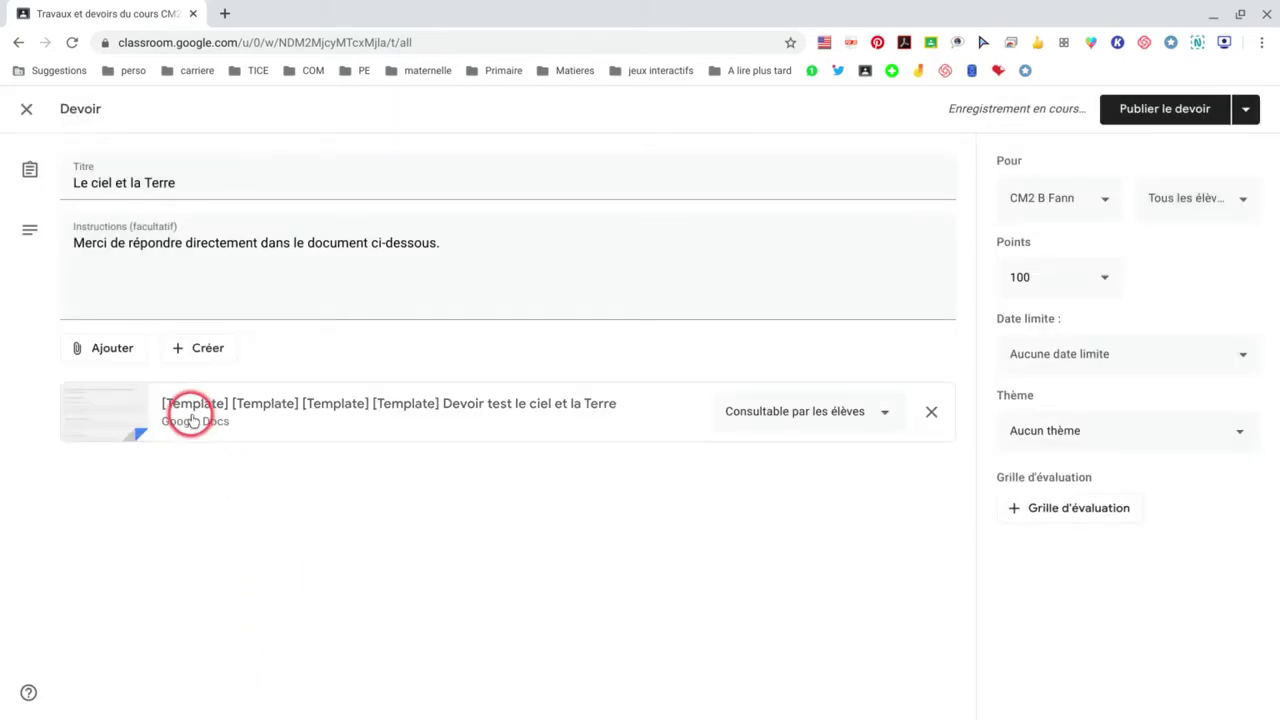
click(196, 412)
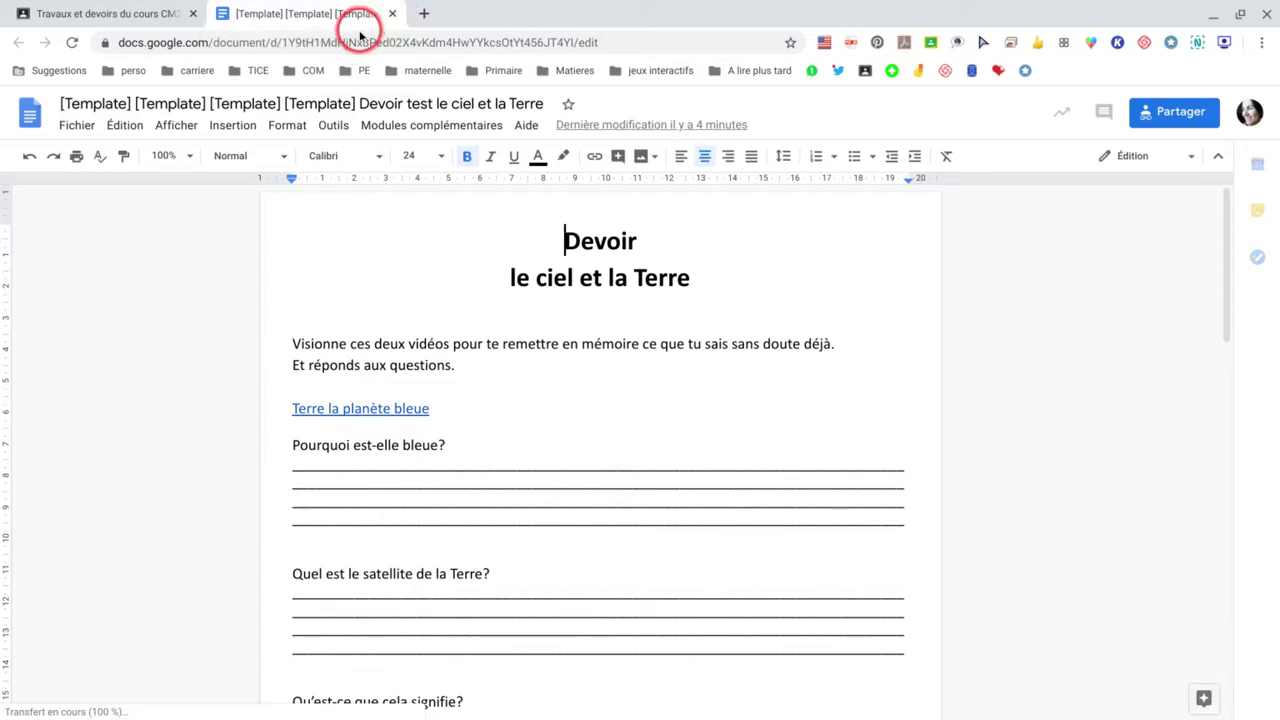
click(390, 14)
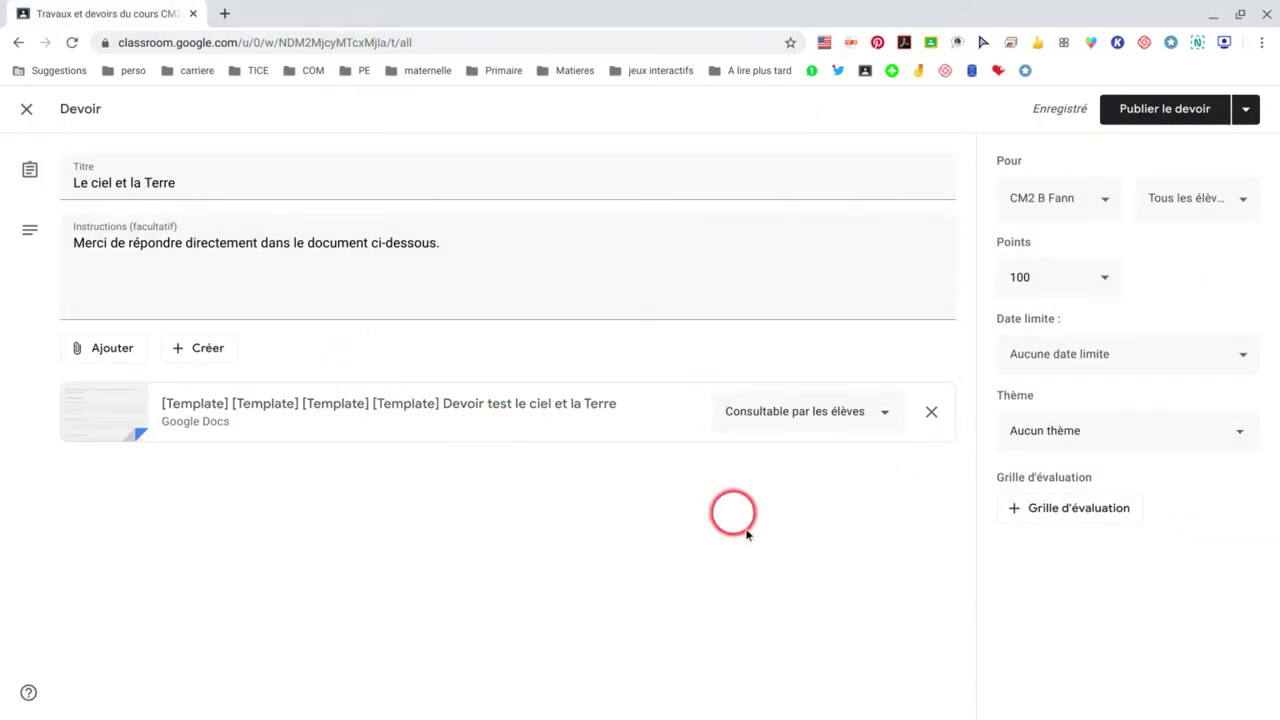
Step: Set the attached document's sharing option to "Faire une copie par élève"
click(885, 421)
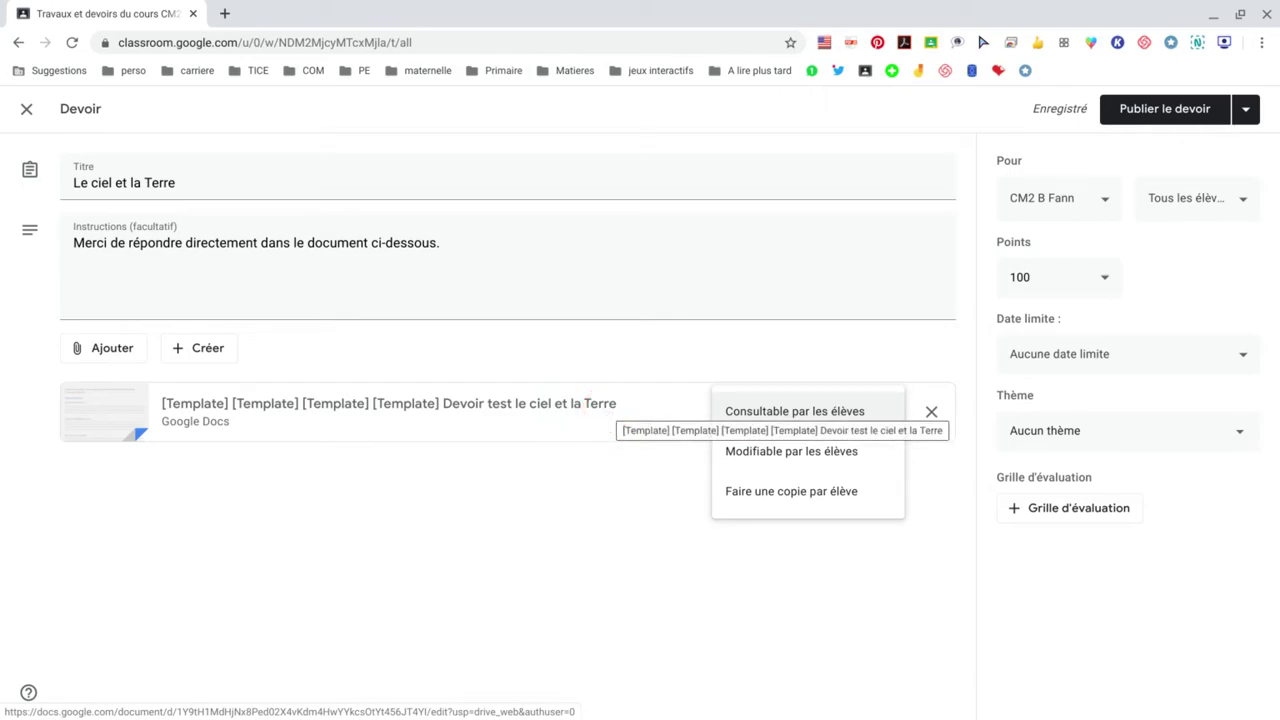
click(621, 414)
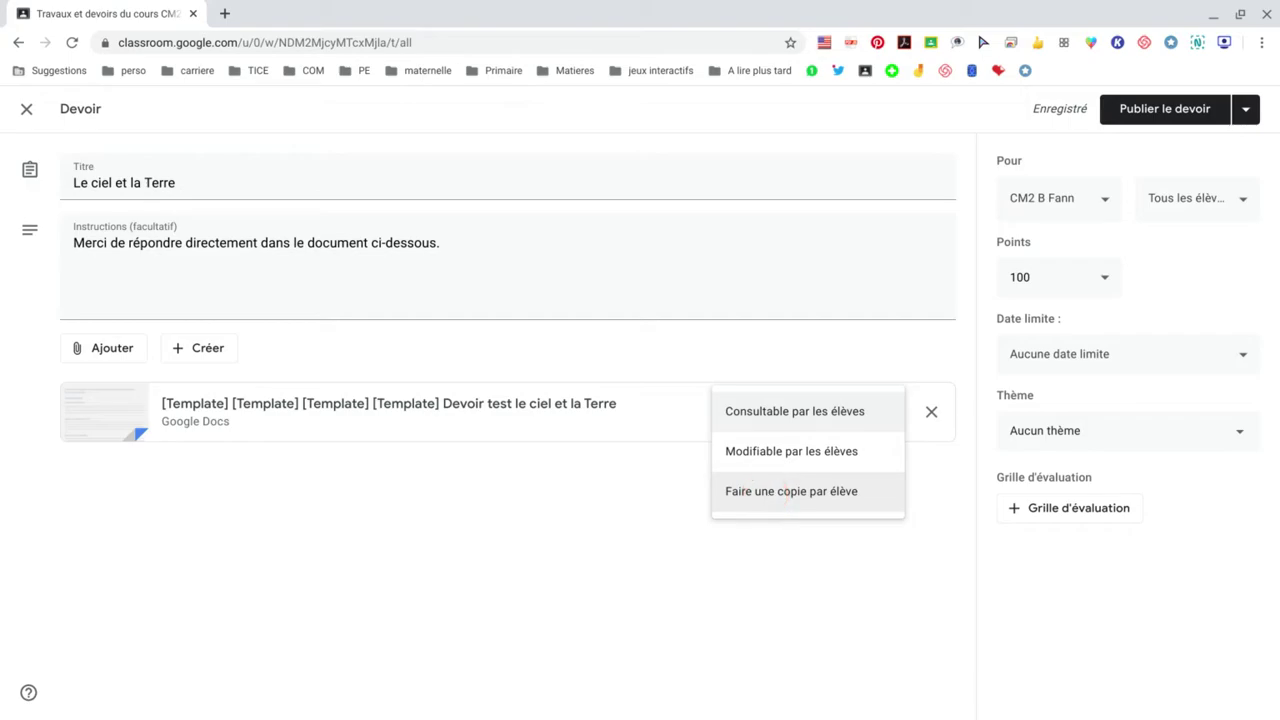
click(757, 493)
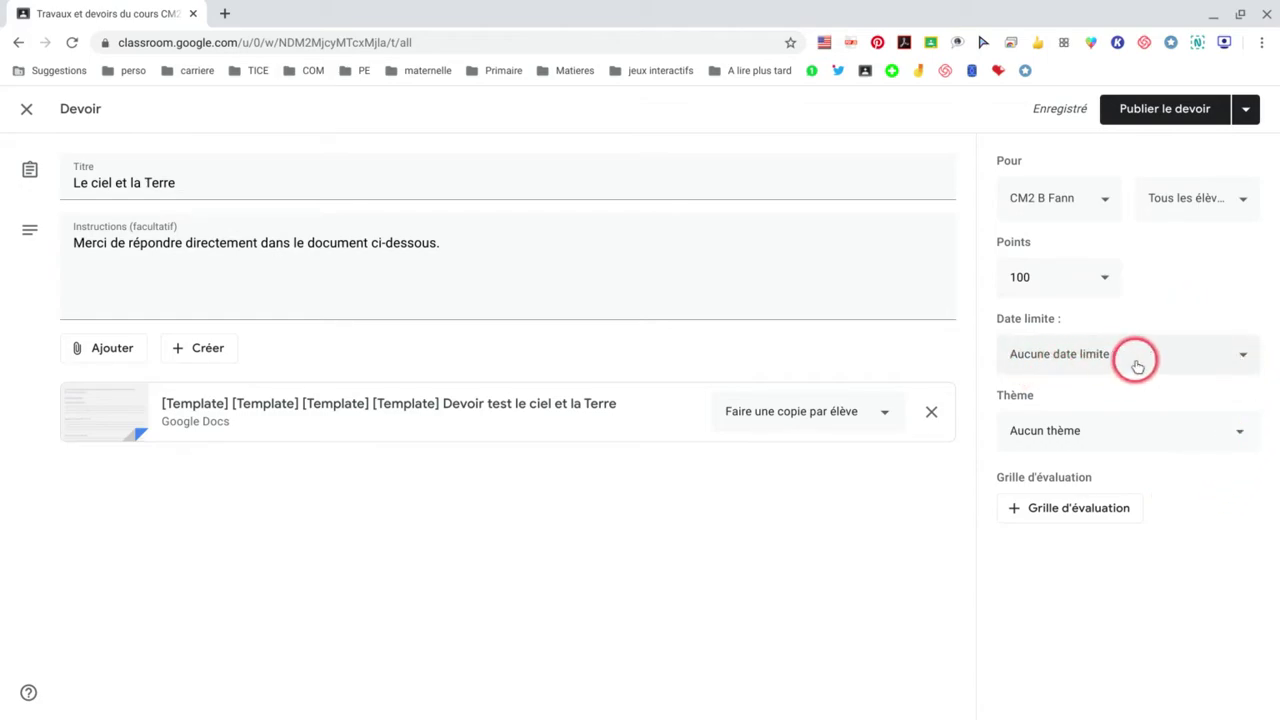
Step: Set the assignment's due date to 7 mai 2020 without a time
click(1245, 357)
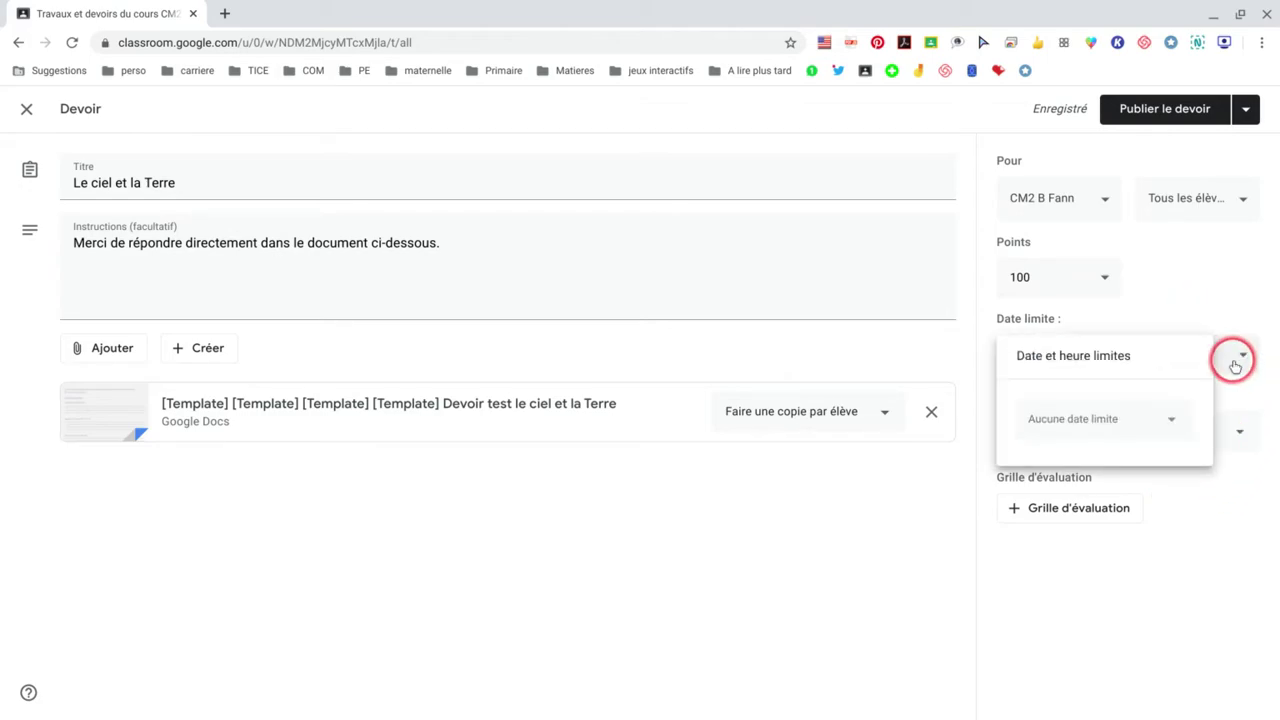
click(1170, 425)
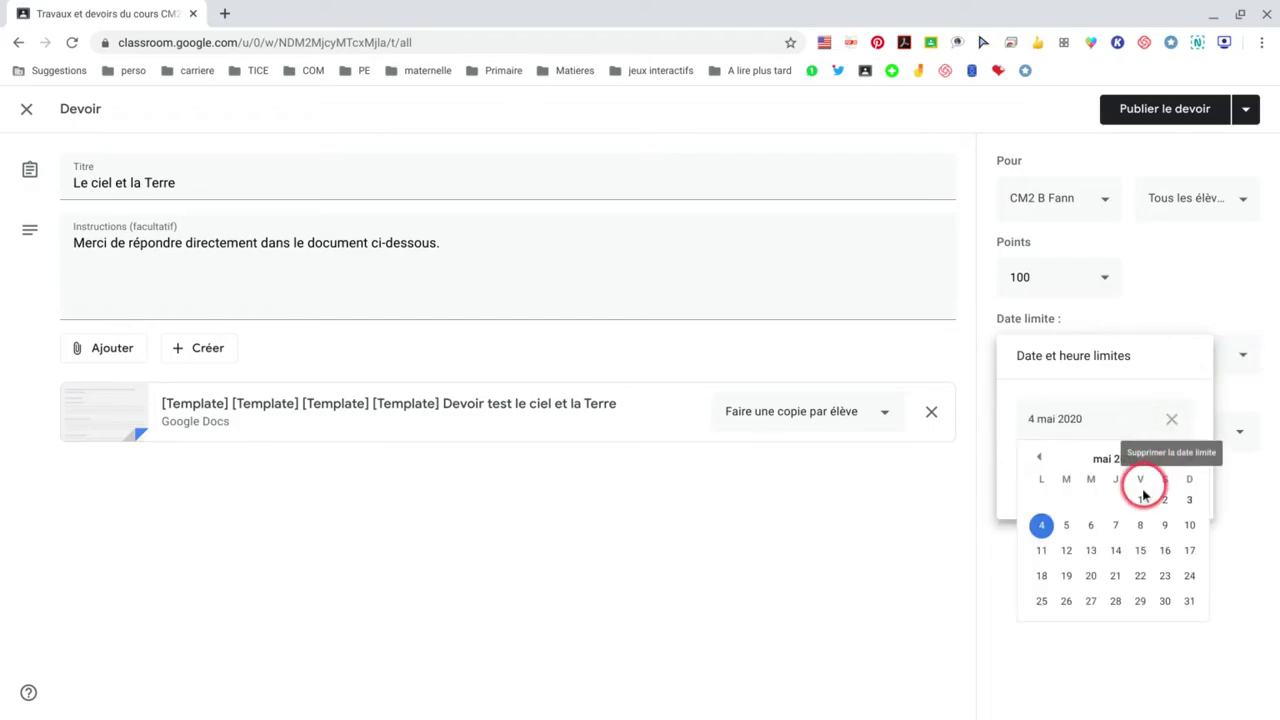
click(1114, 527)
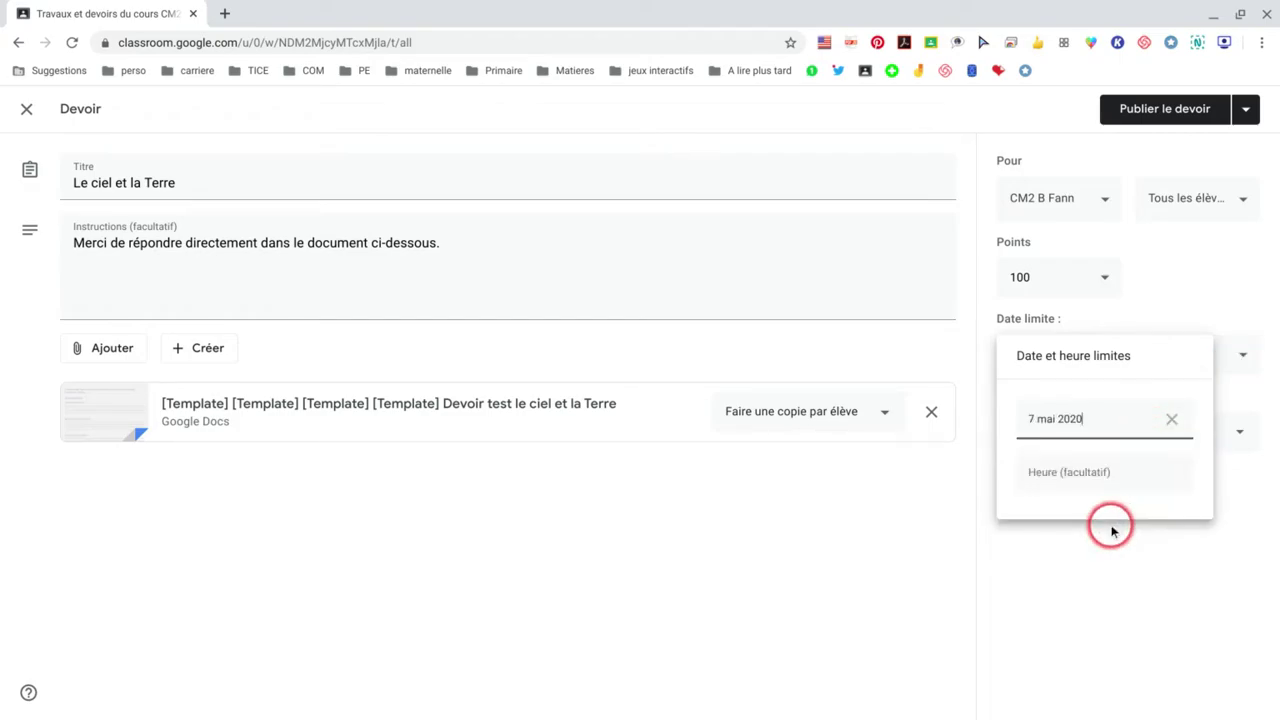
click(908, 585)
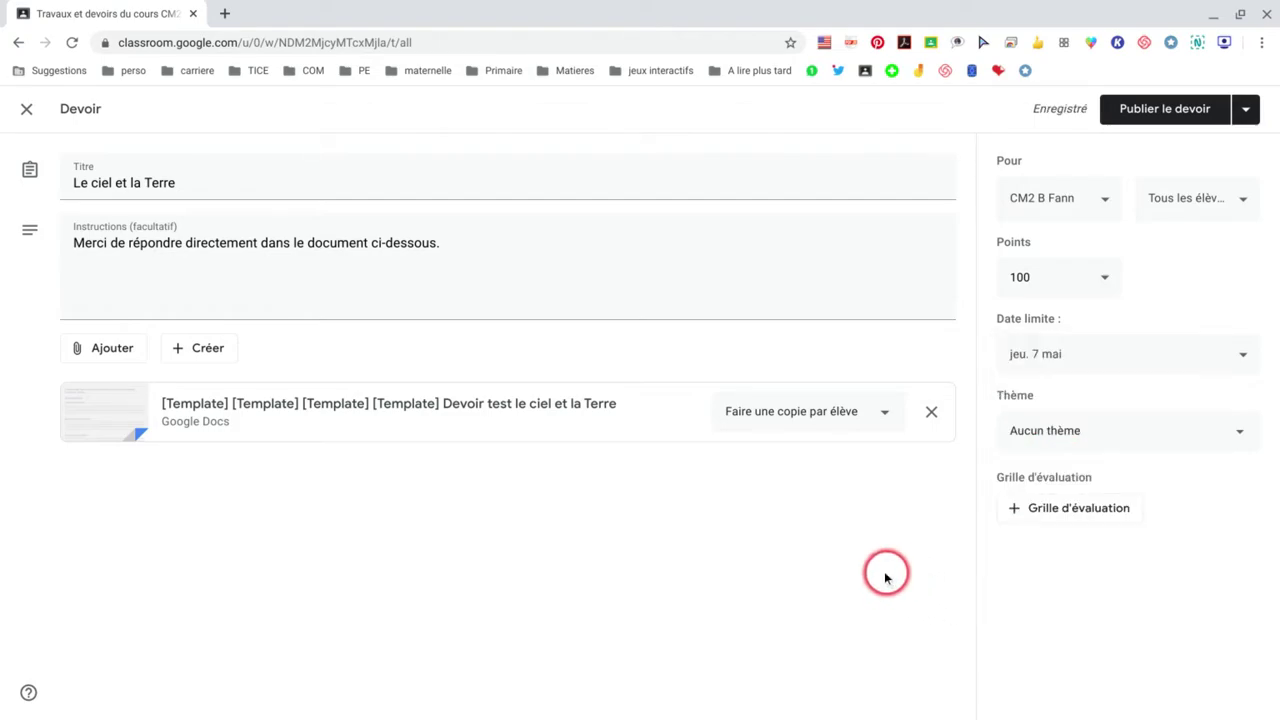
Step: Restrict the assignment to one selected student instead of all students and publish it
click(1245, 204)
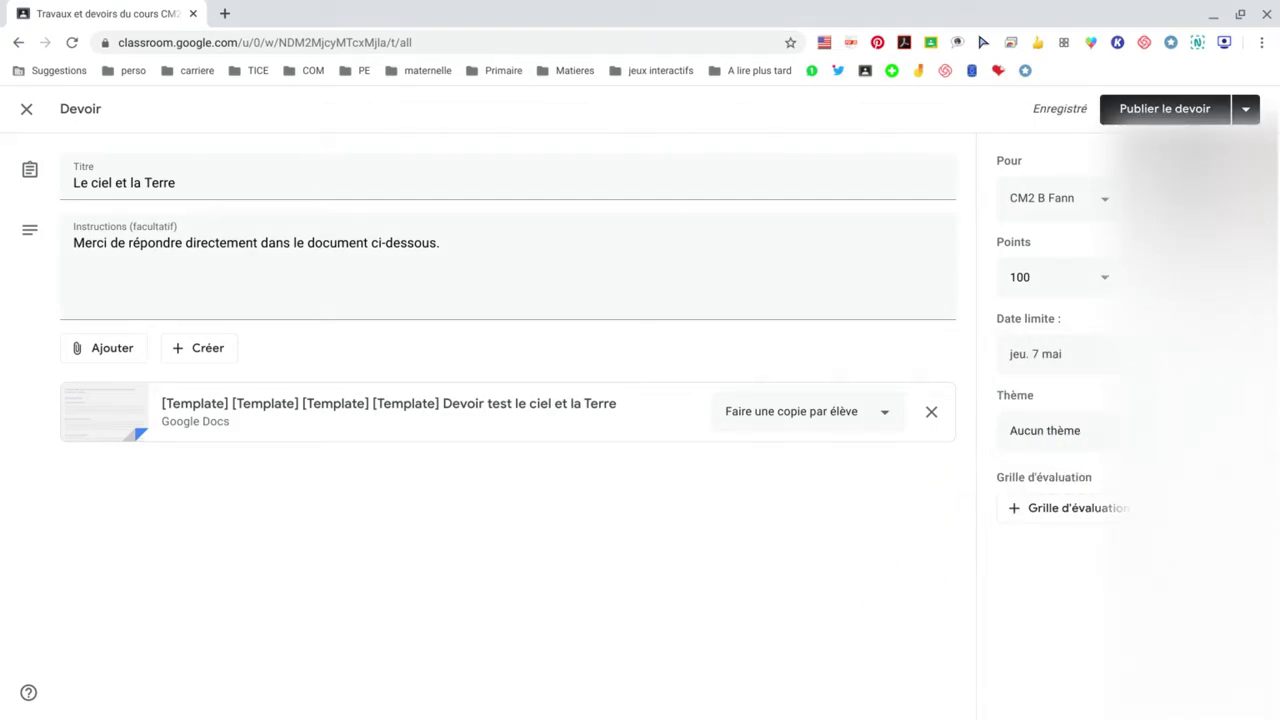
click(1076, 122)
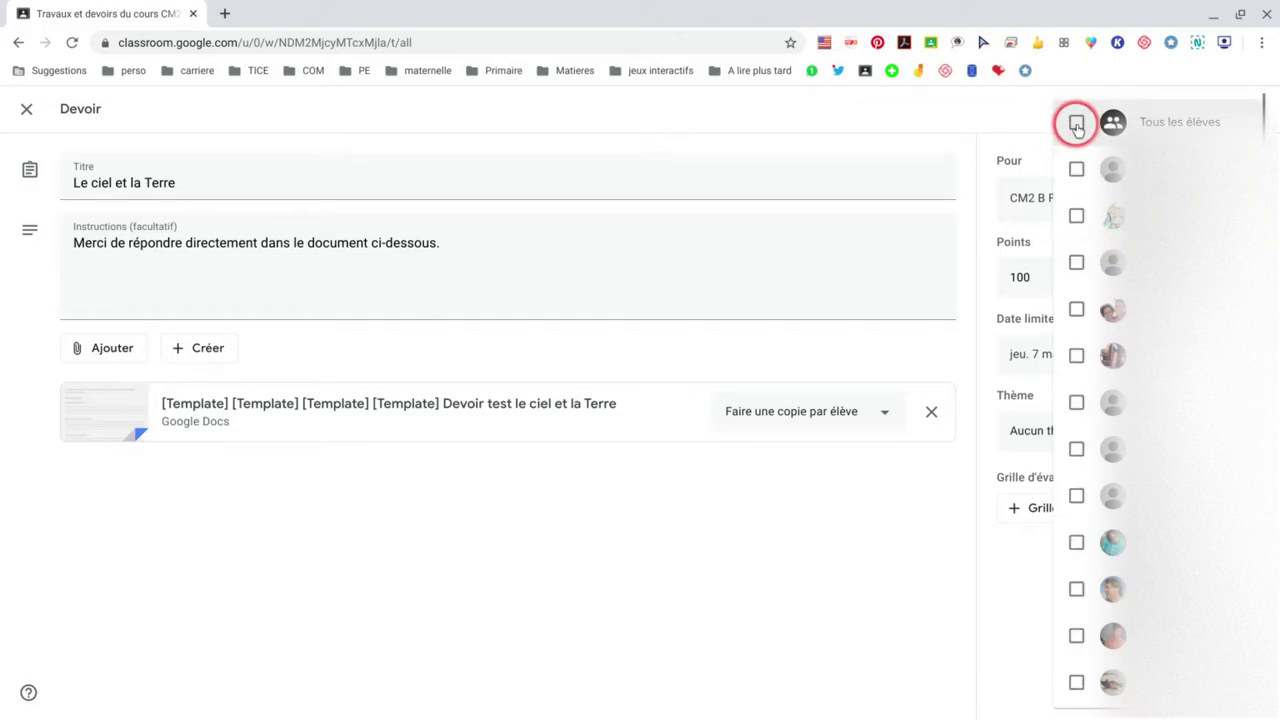
scroll(1080, 540, down, 2)
scroll(1078, 578, down, 3)
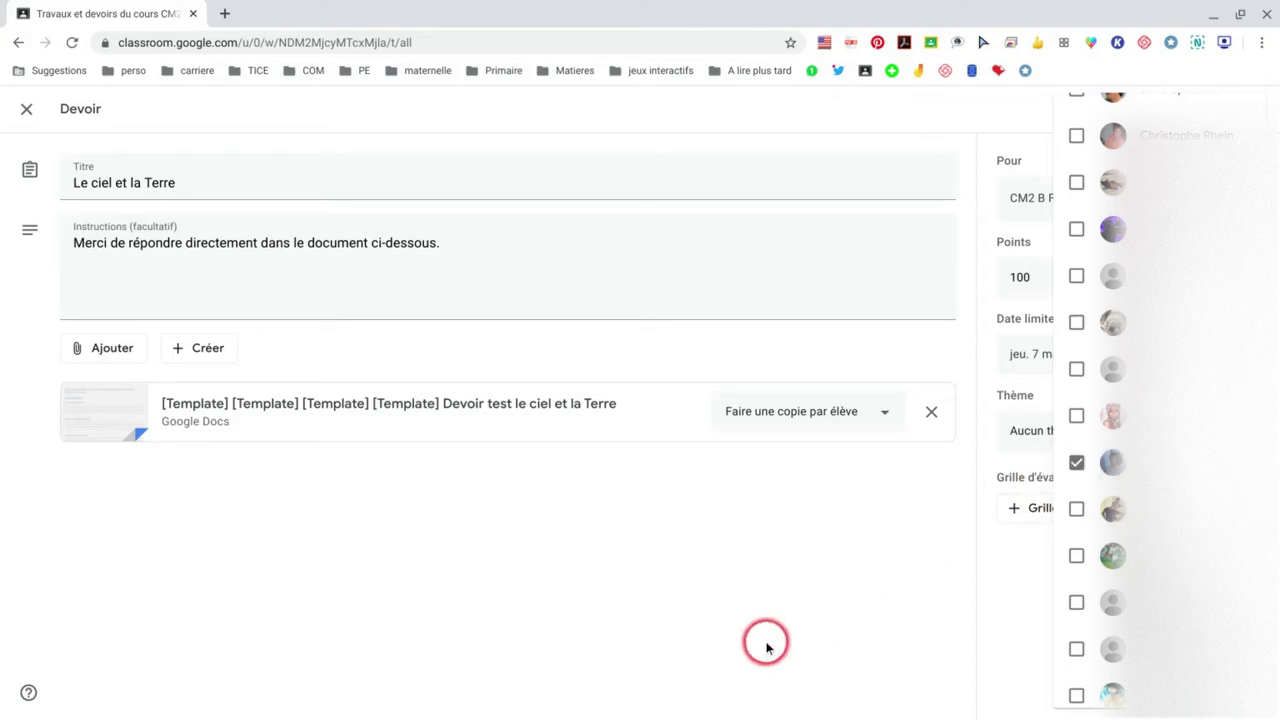
click(777, 604)
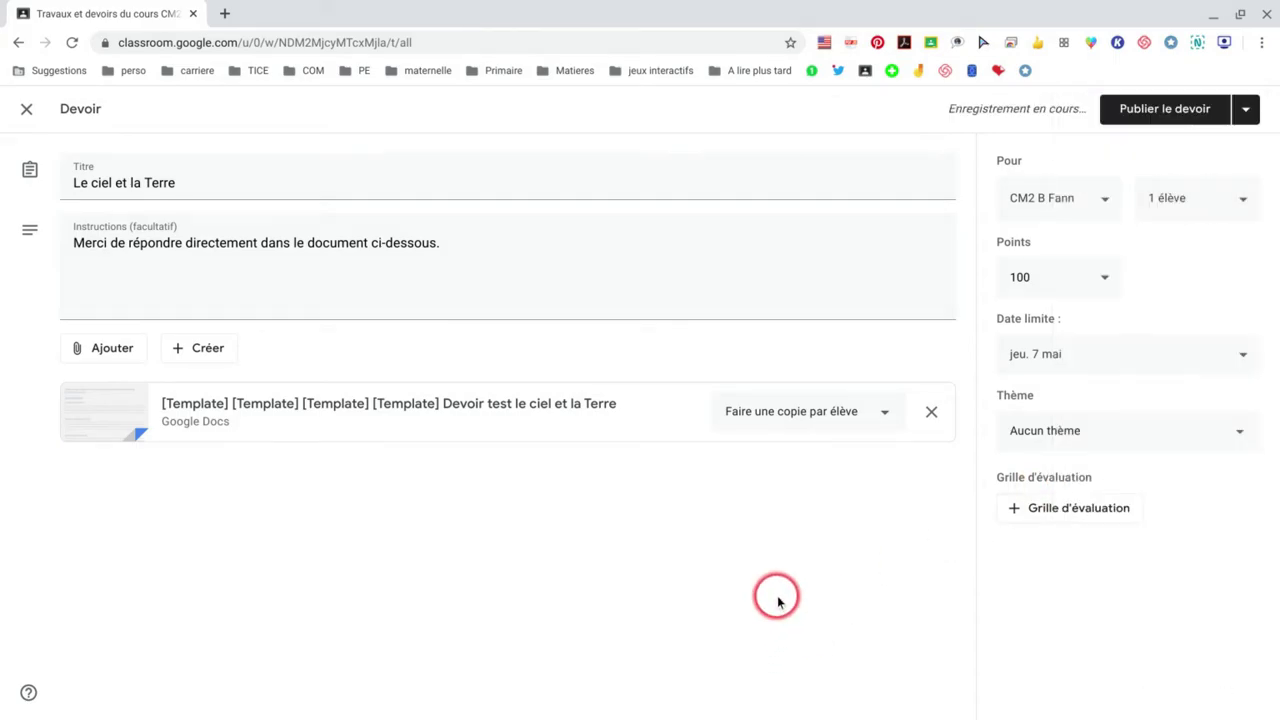
click(1183, 115)
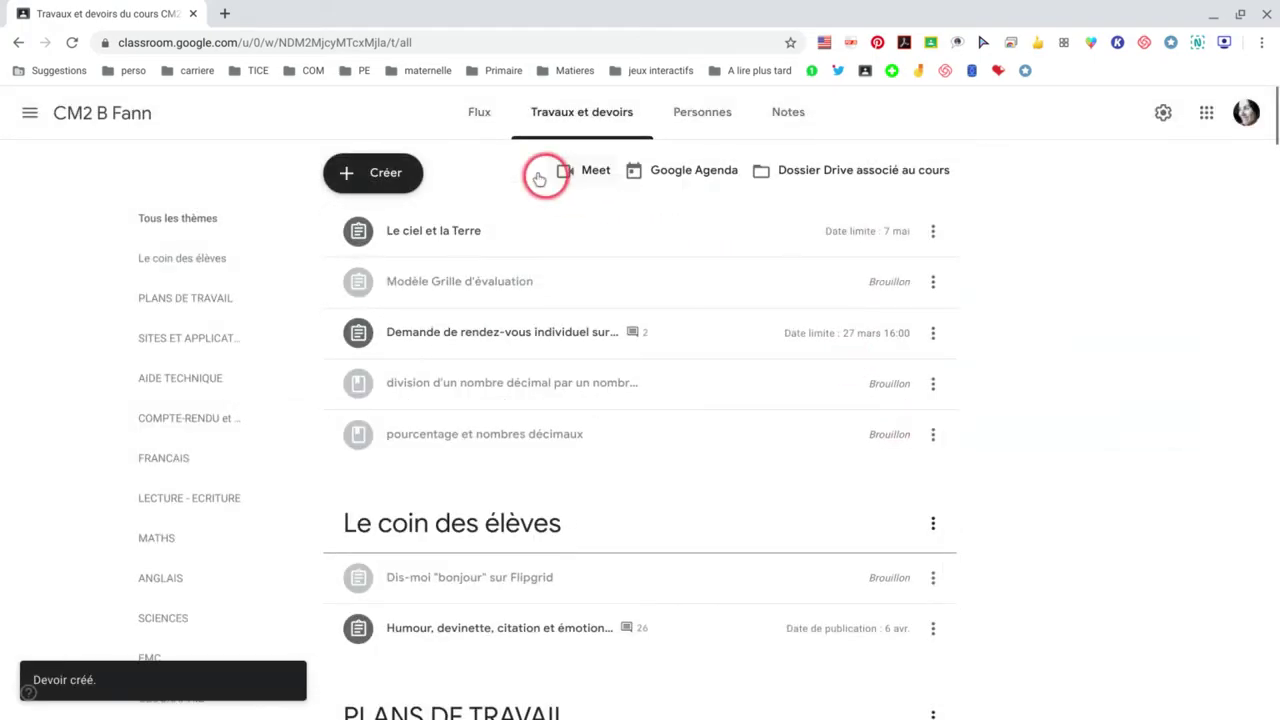
Step: Check the class stream for the published assignment and examine the week of 4–10 May 2020 in the course's Google Agenda
click(479, 114)
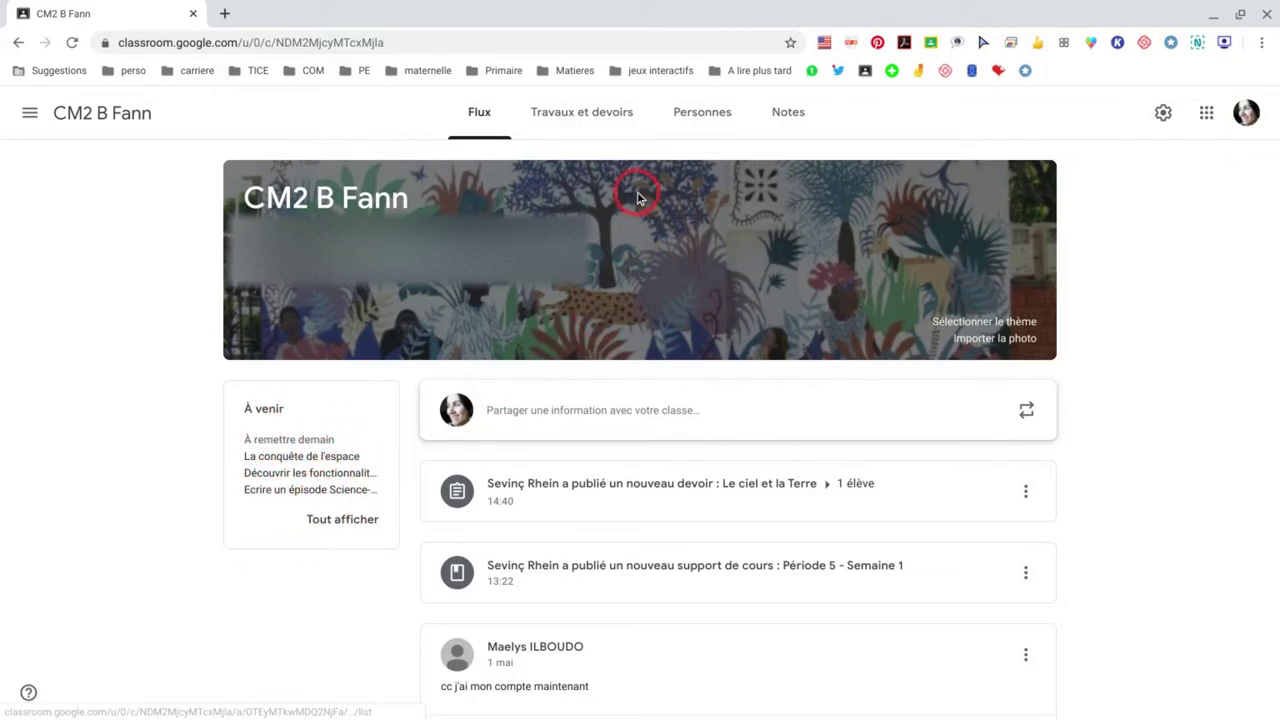
click(583, 122)
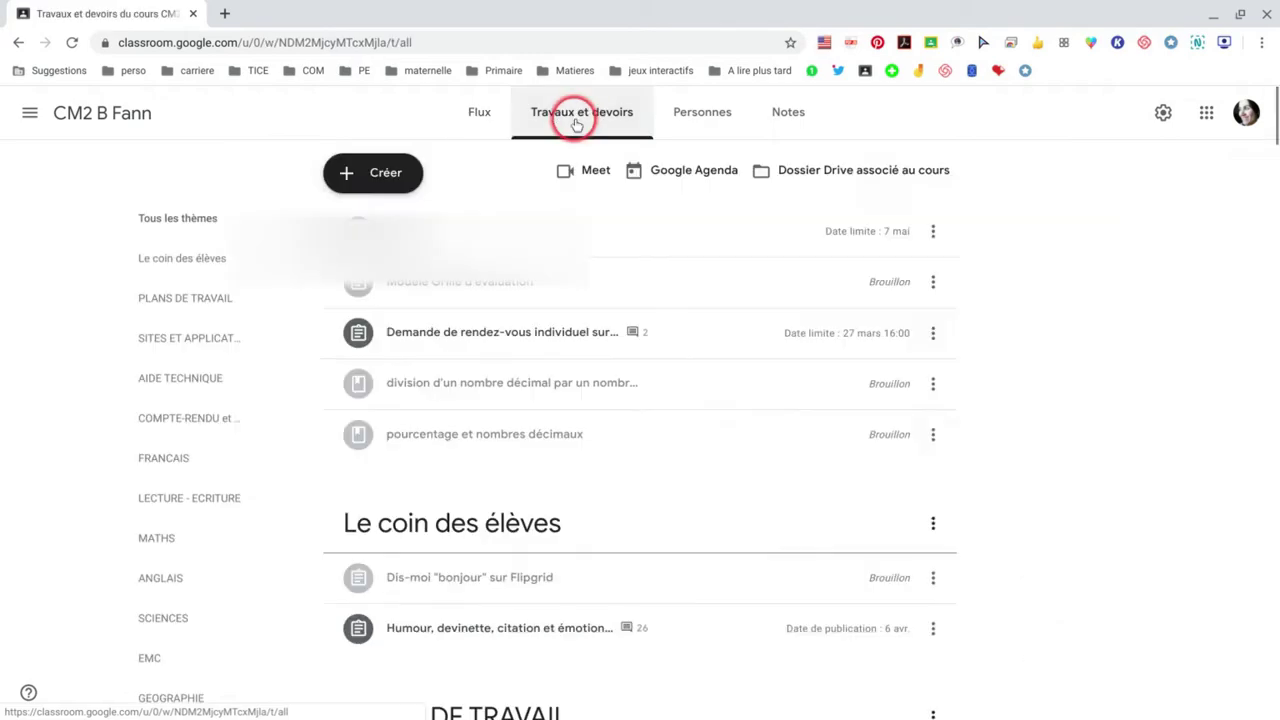
click(690, 172)
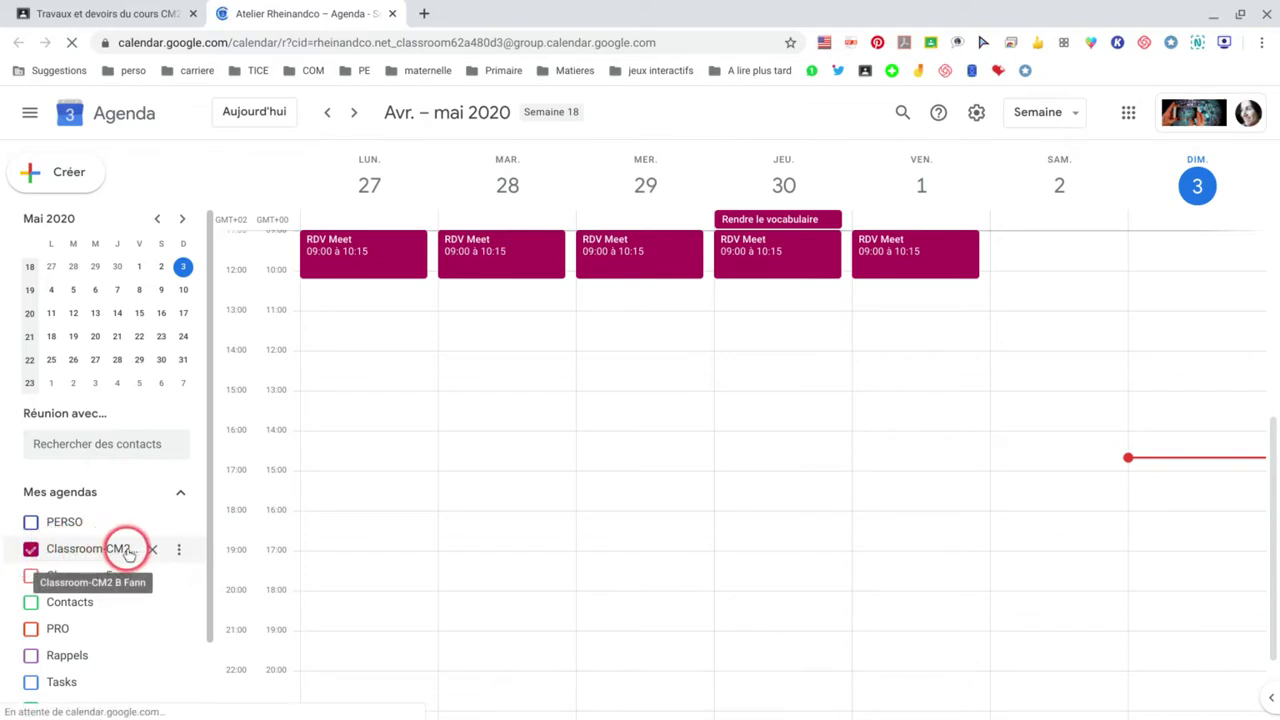
click(353, 112)
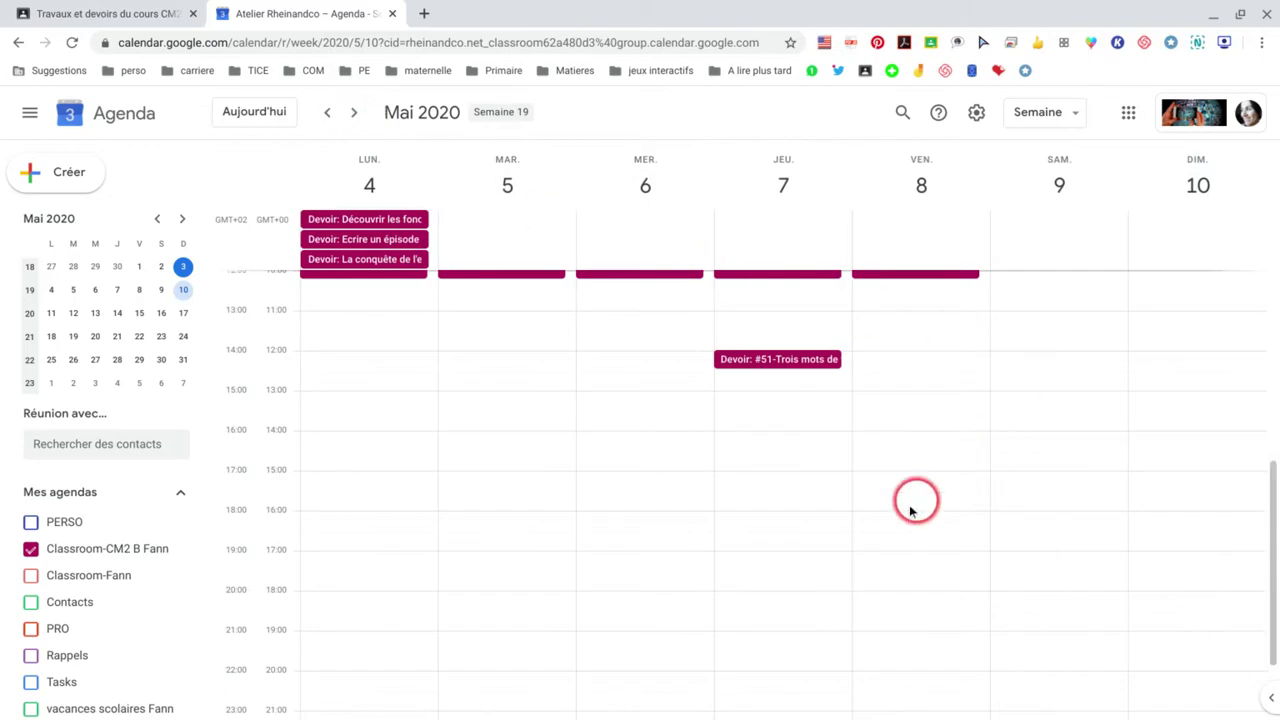
scroll(893, 492, up, 3)
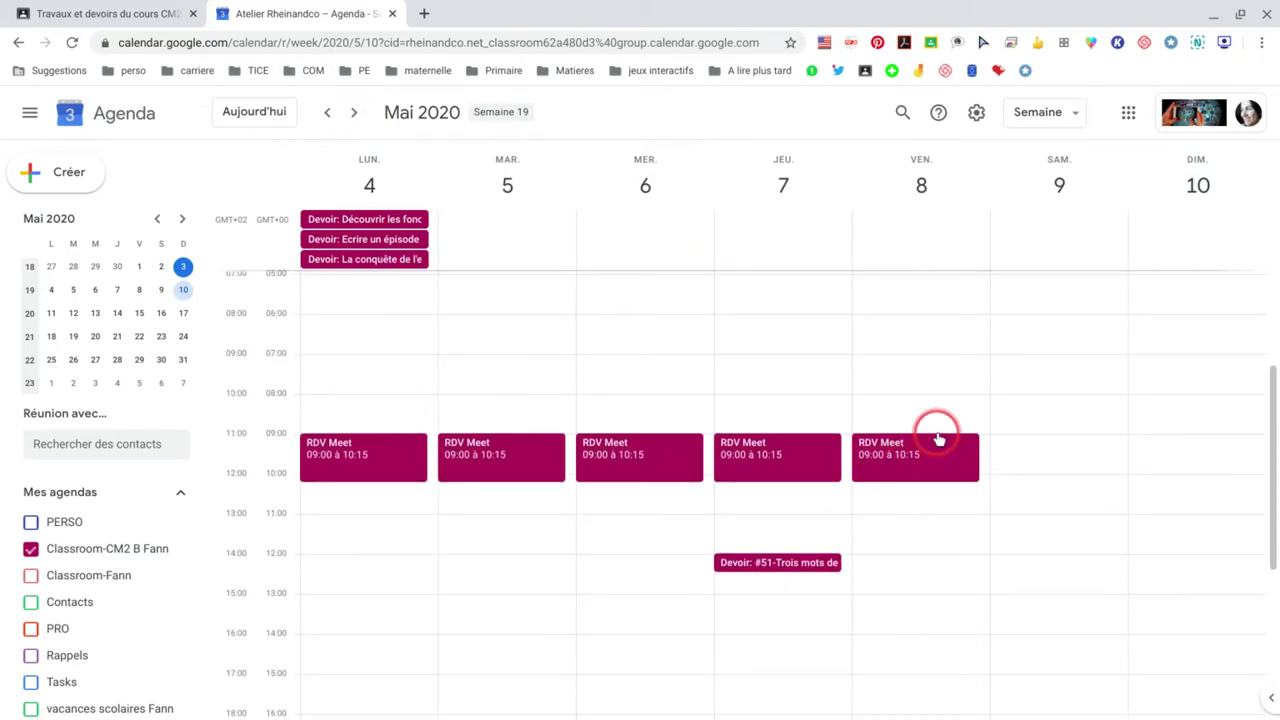
scroll(936, 450, down, 1)
scroll(937, 480, down, 1)
scroll(935, 478, up, 4)
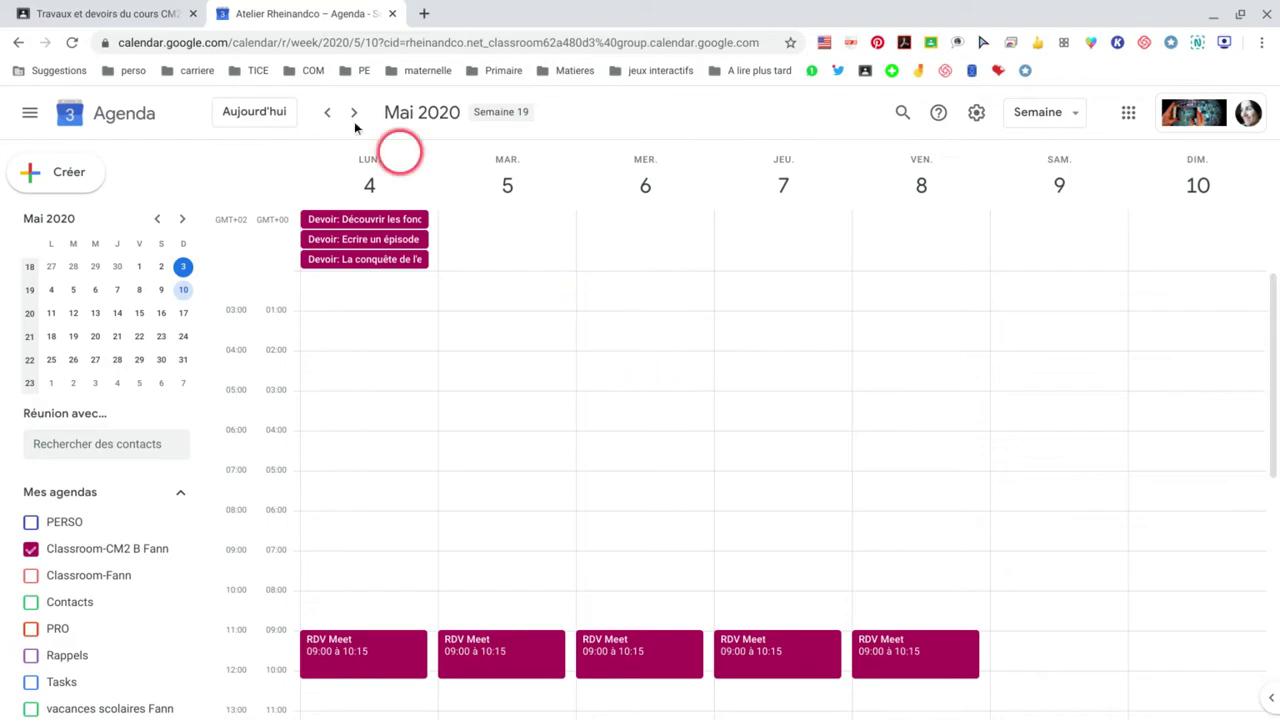
Step: Back in Google Classroom, edit the "Le ciel et la Terre" assignment and reuse the "La conquête de l'espace" rubric for it
click(128, 14)
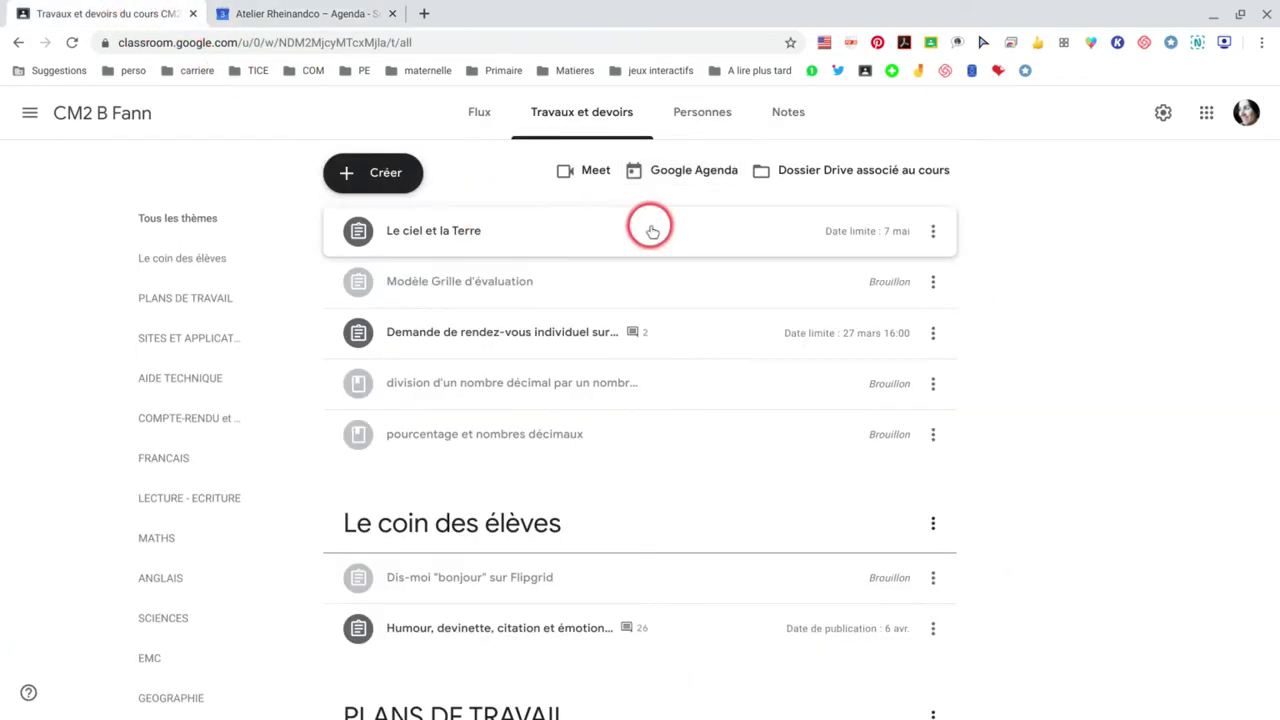
click(931, 233)
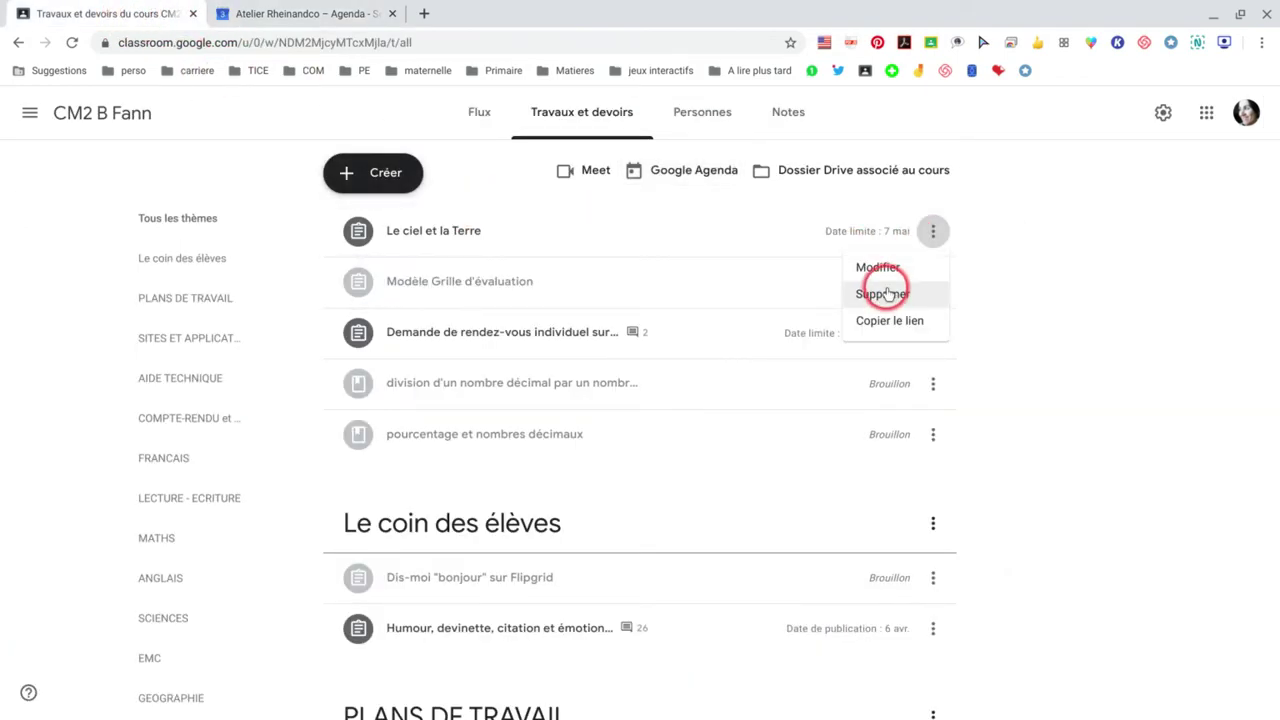
click(880, 268)
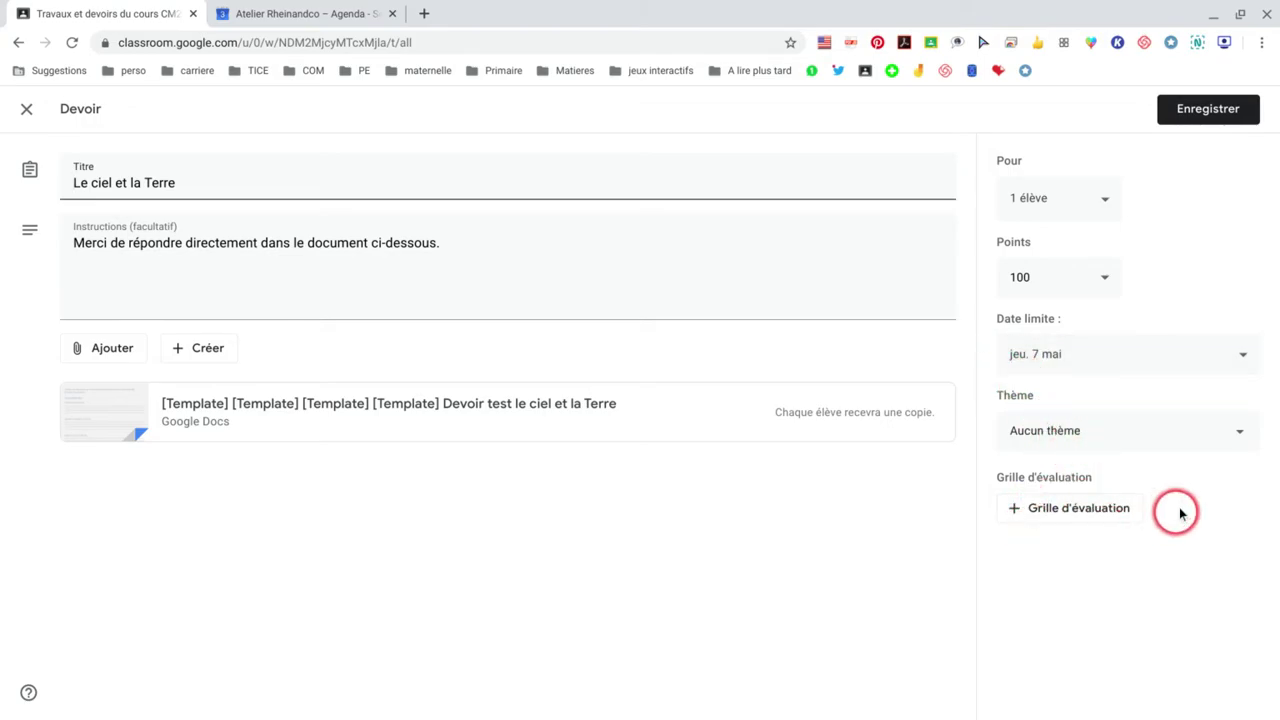
click(1026, 520)
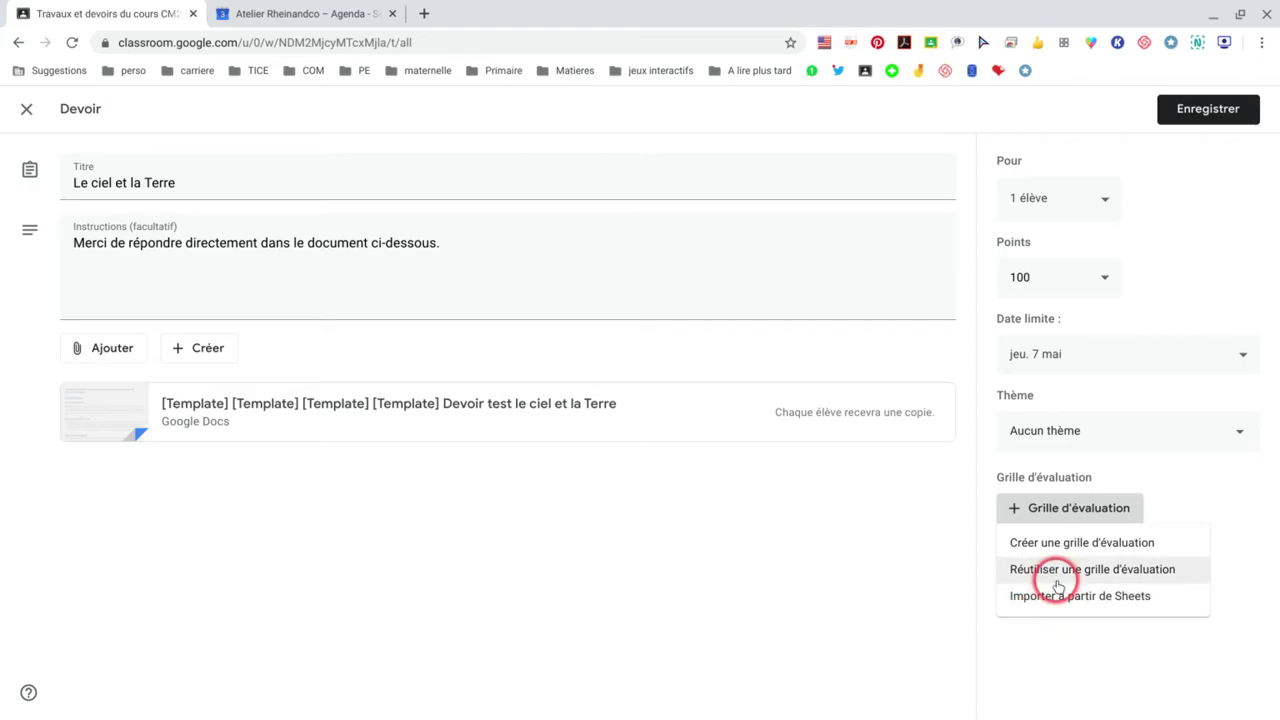
click(1056, 572)
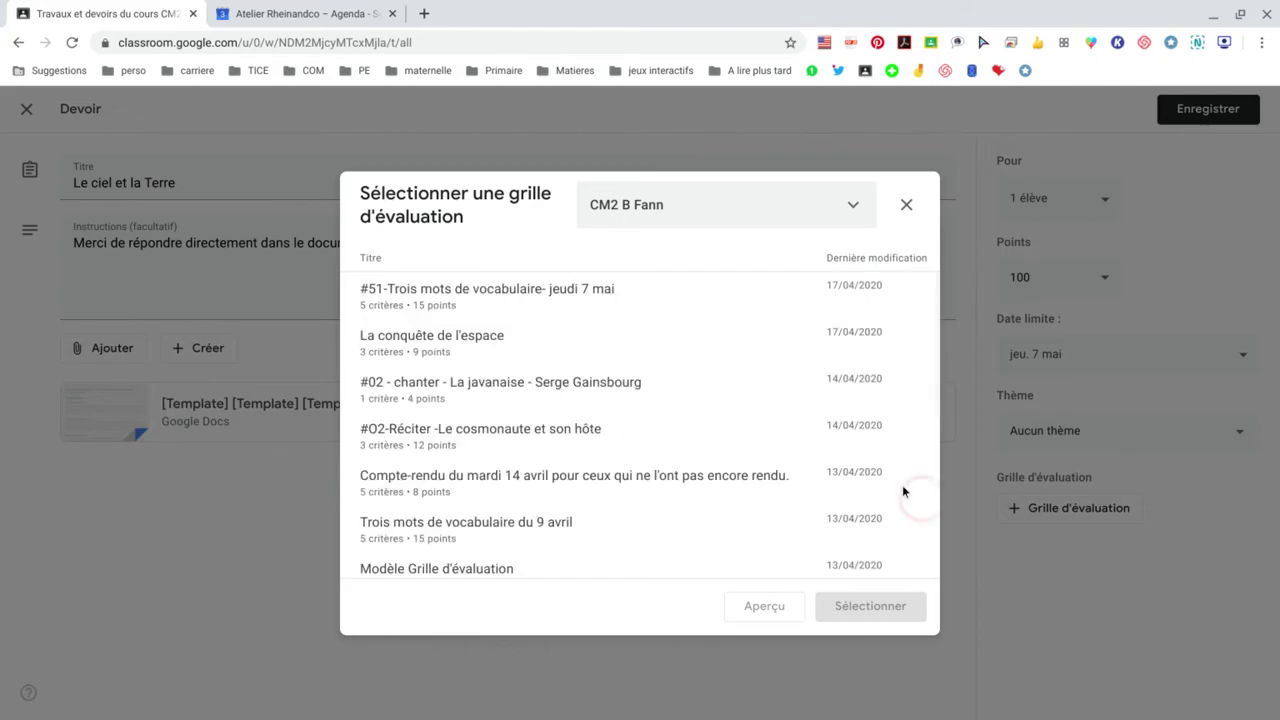
click(409, 343)
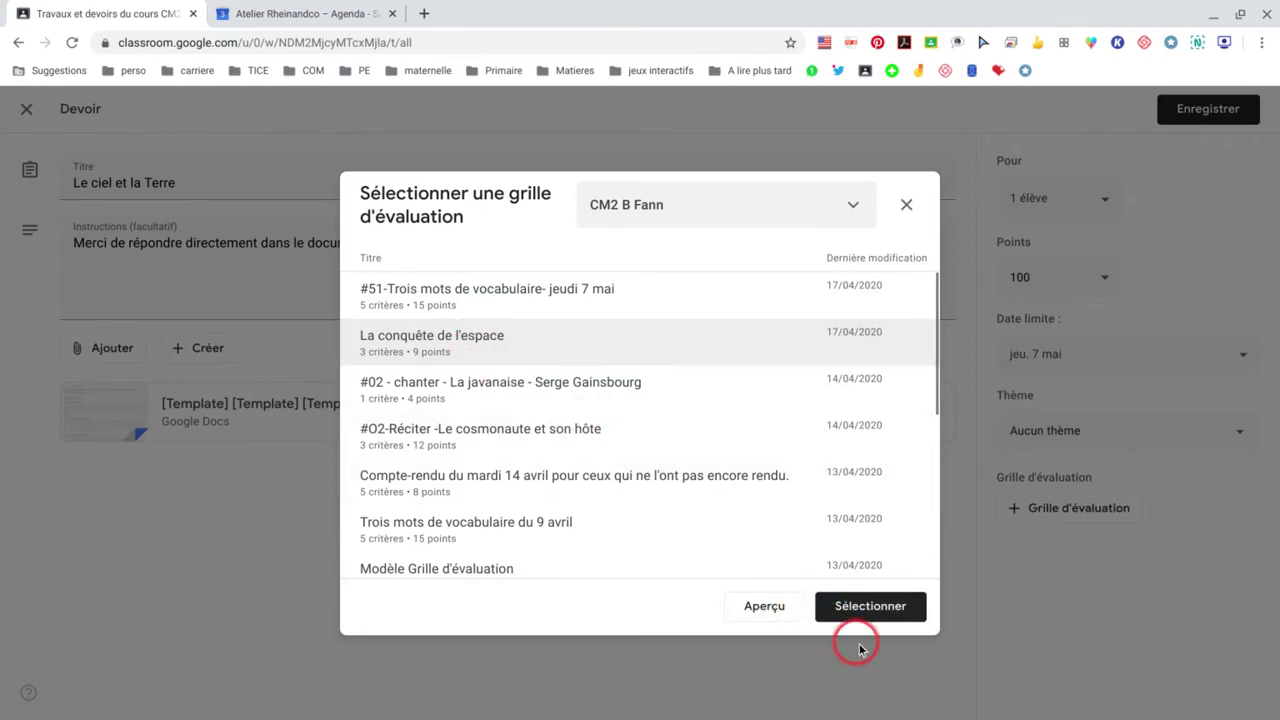
click(870, 607)
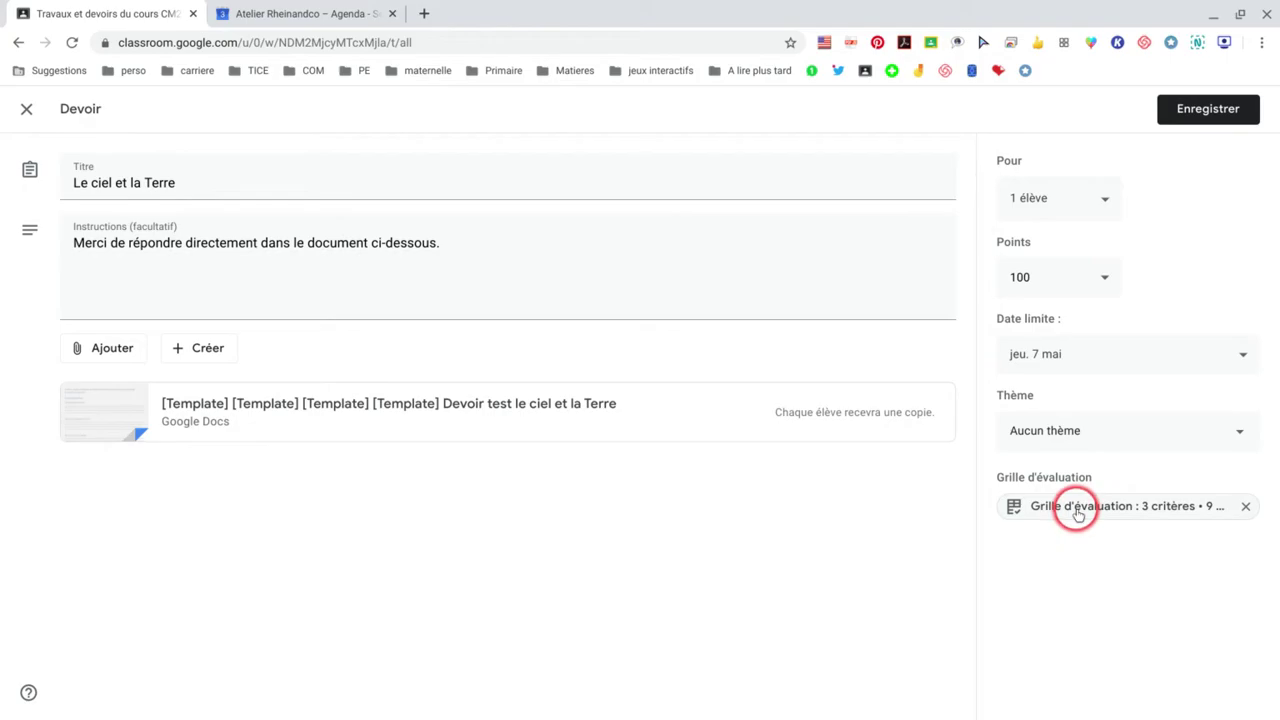
Step: Open the assignment's attached rubric for editing and examine its criteria, points and performance levels
click(1077, 514)
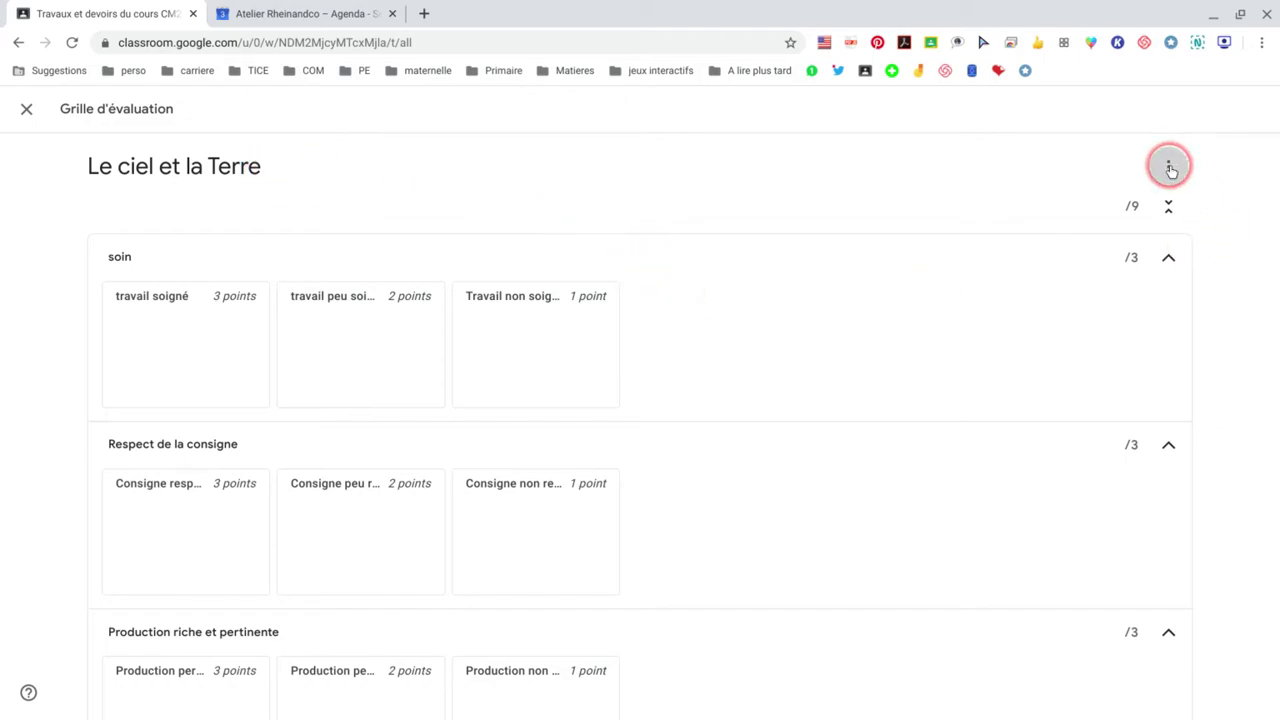
click(1170, 168)
click(1062, 208)
scroll(462, 540, down, 1)
scroll(457, 534, down, 3)
scroll(449, 530, up, 3)
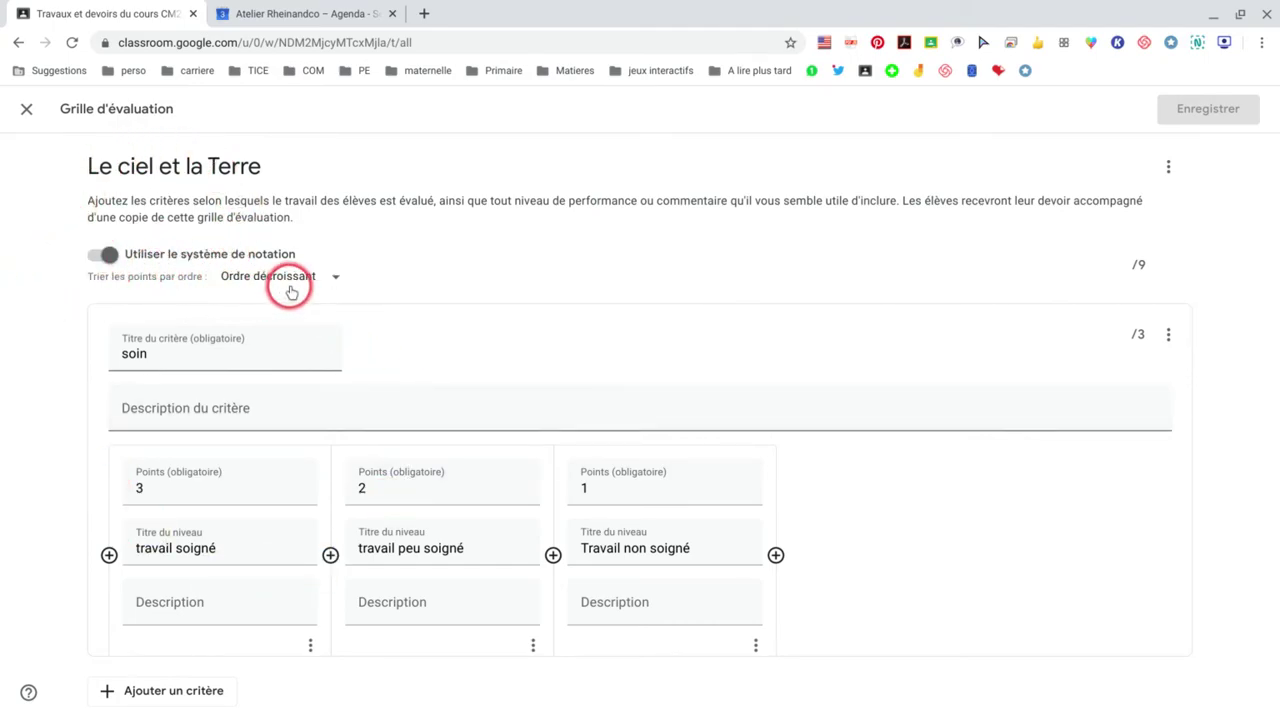
Step: View the point sorting options of the "Le ciel et la Terre" rubric, keeping descending order
click(335, 281)
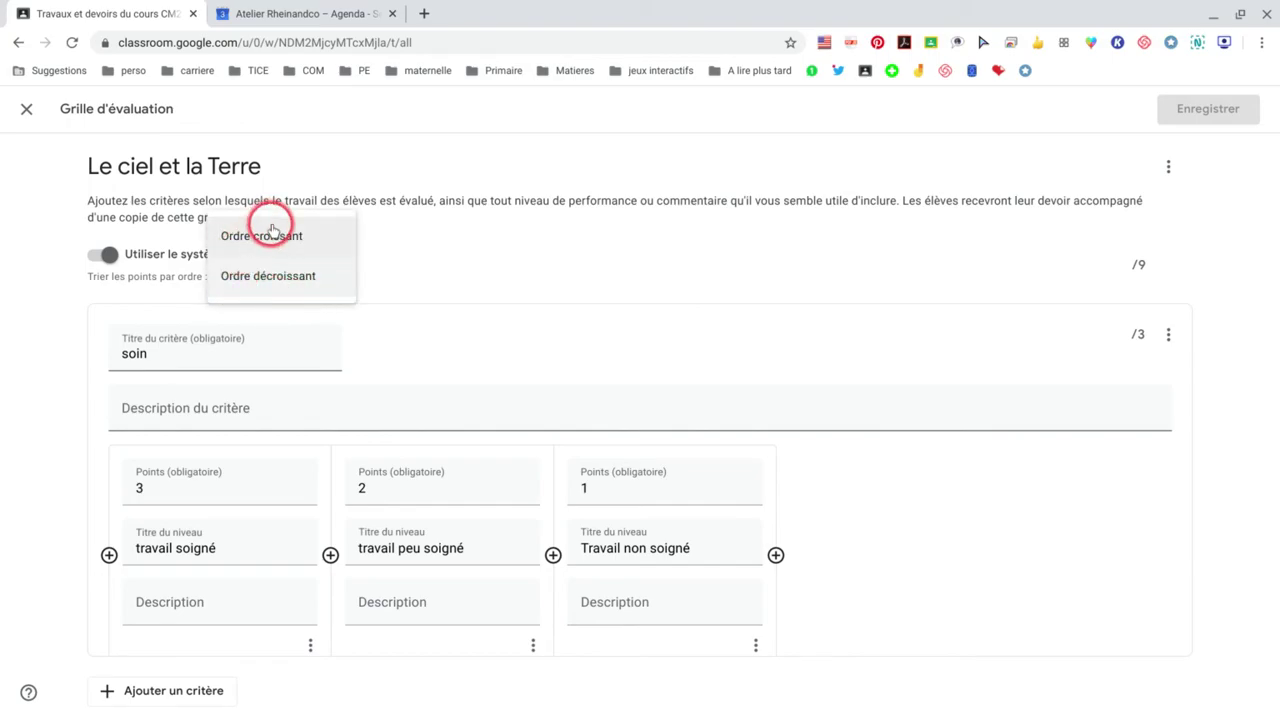
click(432, 292)
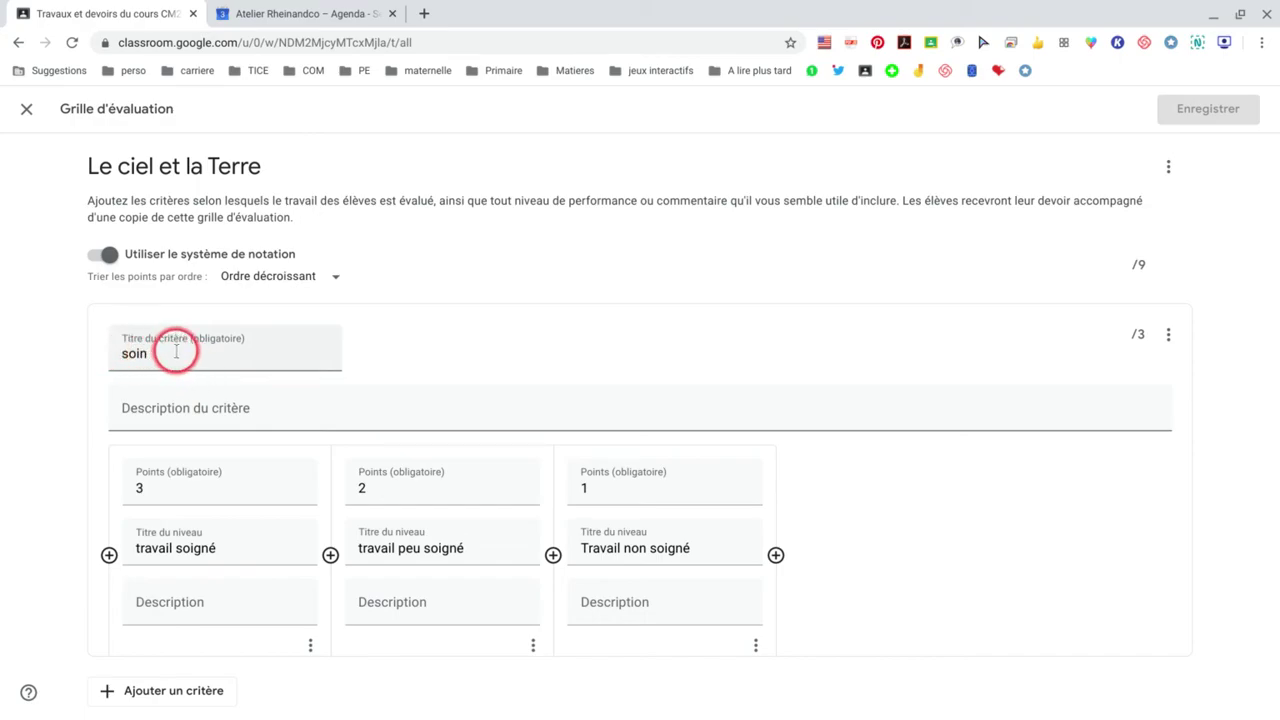
click(142, 360)
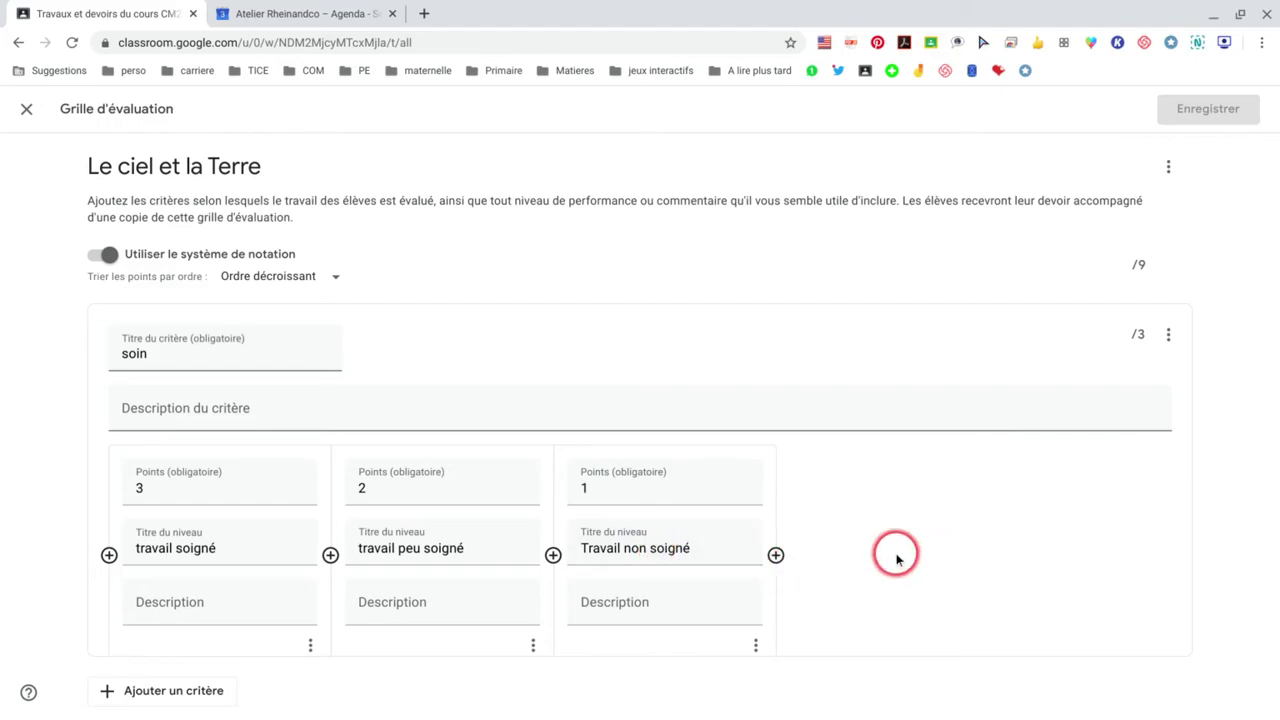
Step: Delete the "Production riche et pertinente" criterion from the rubric
scroll(837, 483, down, 1)
scroll(837, 483, down, 3)
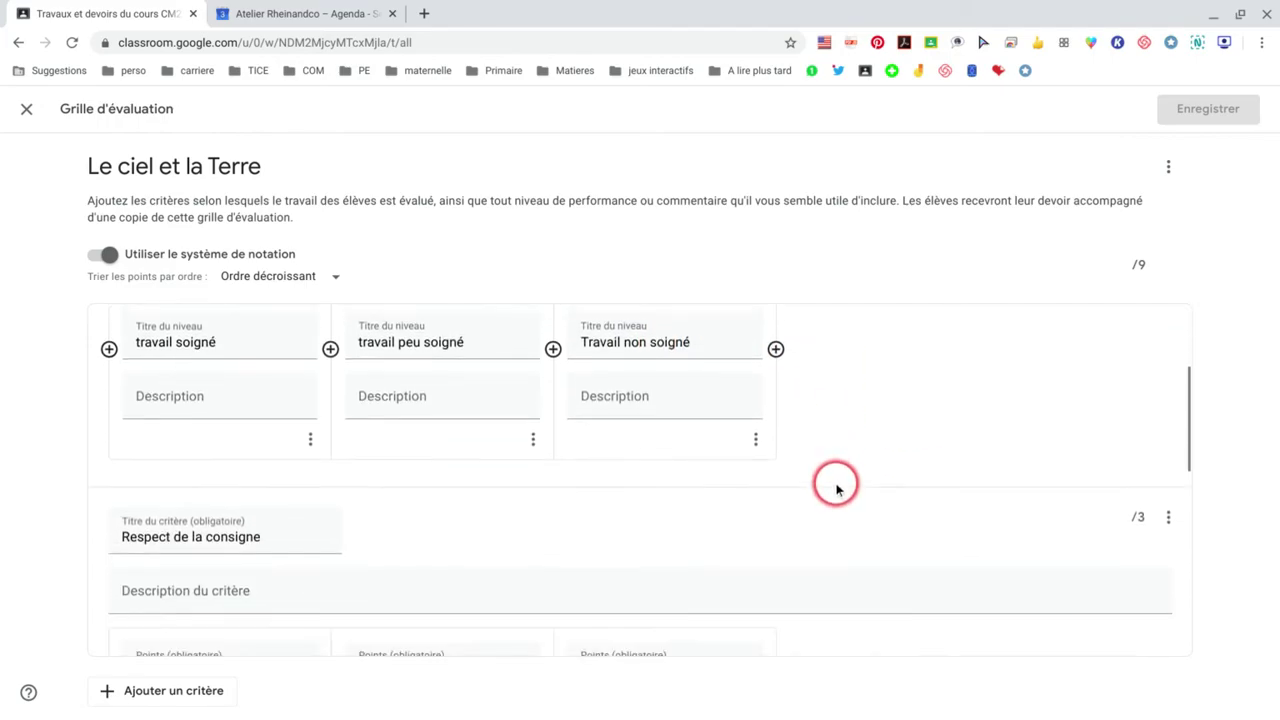
scroll(874, 554, down, 3)
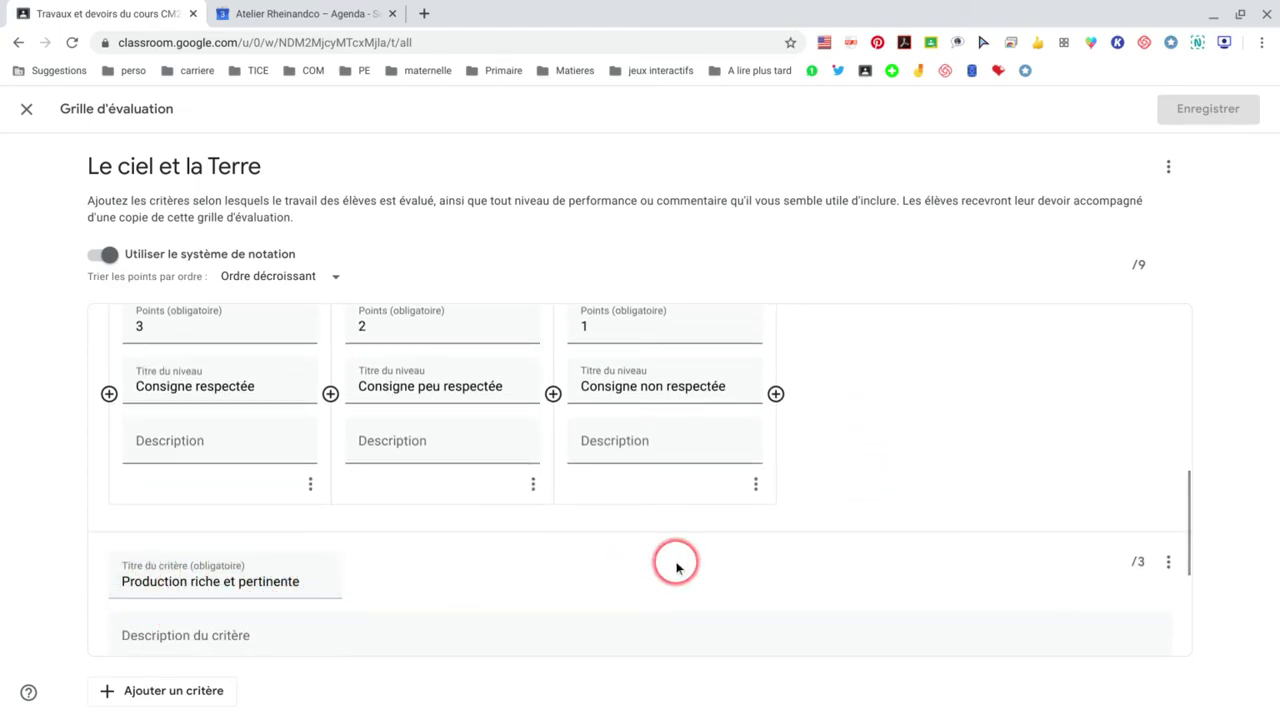
click(1168, 564)
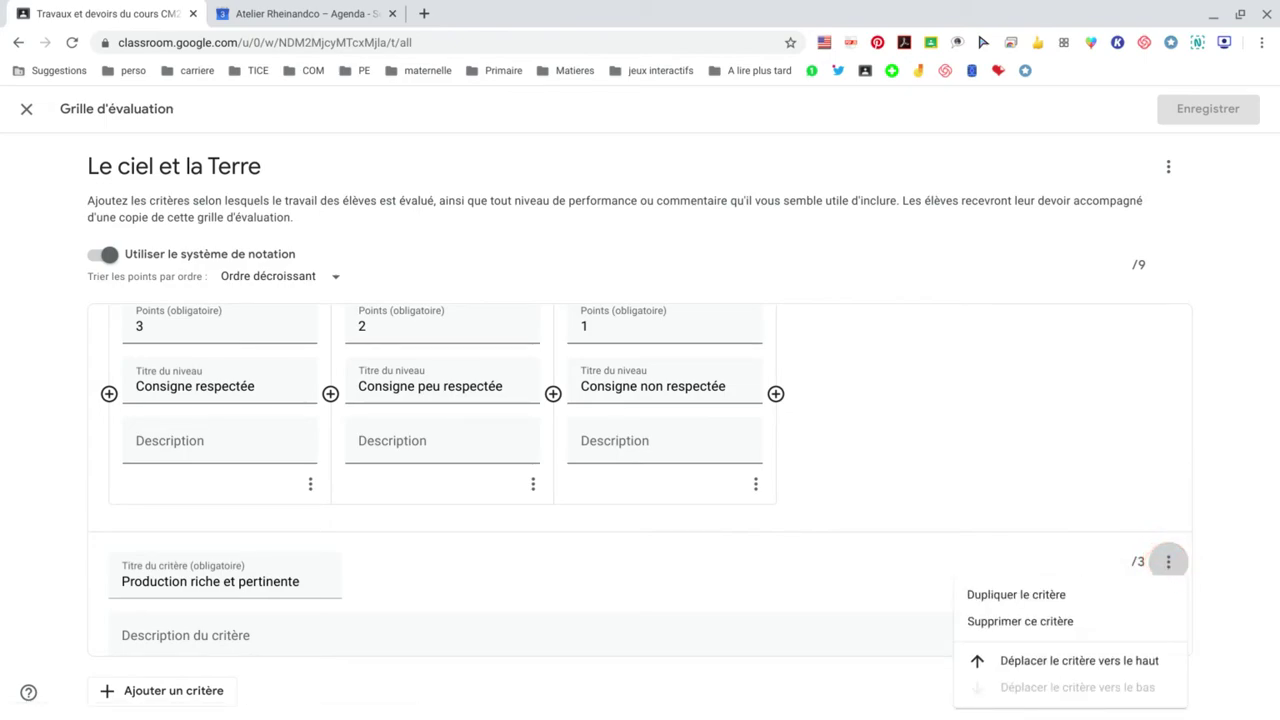
click(1026, 621)
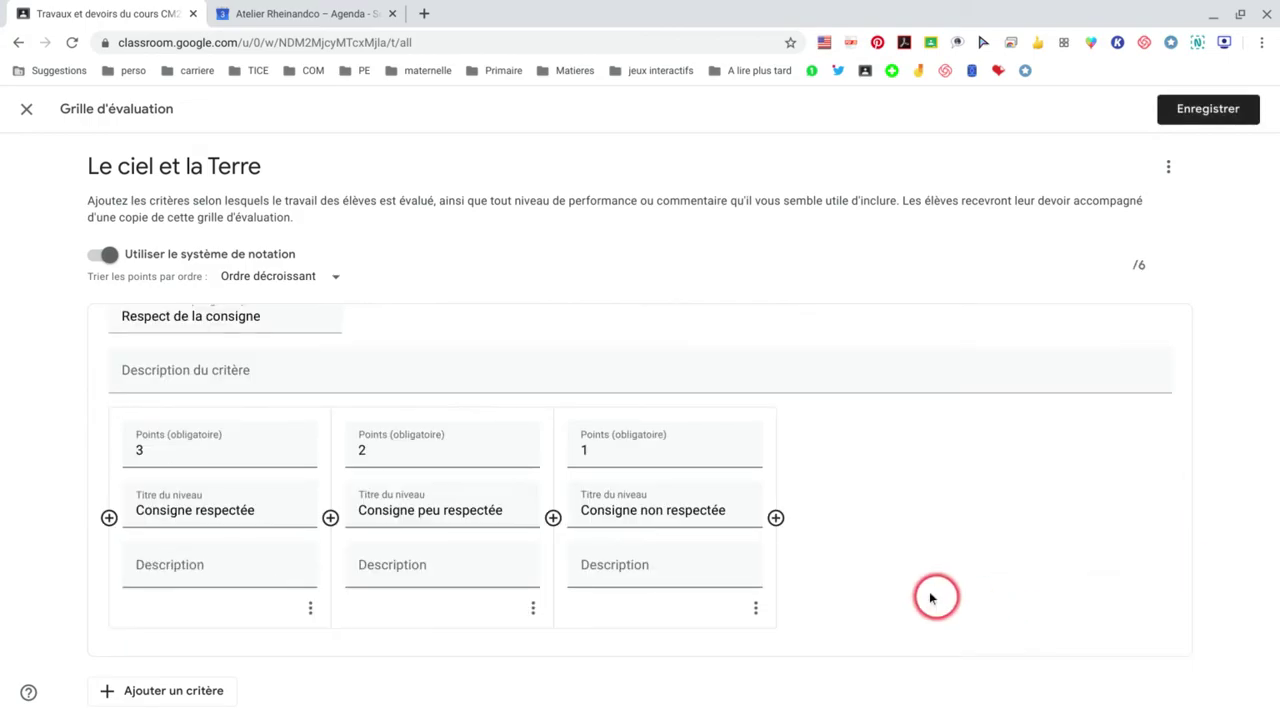
Step: Add a "Réponses justes" criterion with a 10-point level titled "5 réponses justes" and an 8-point level titled "4 réponses justes"
click(157, 692)
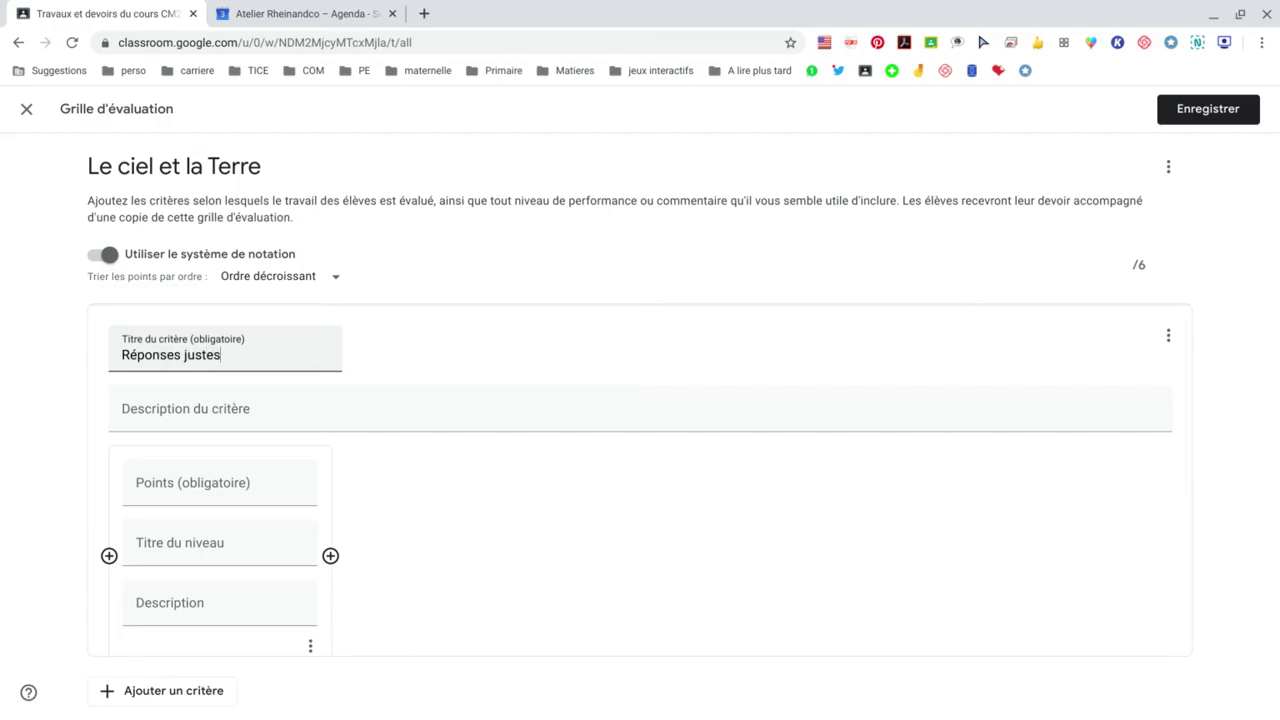
click(228, 489)
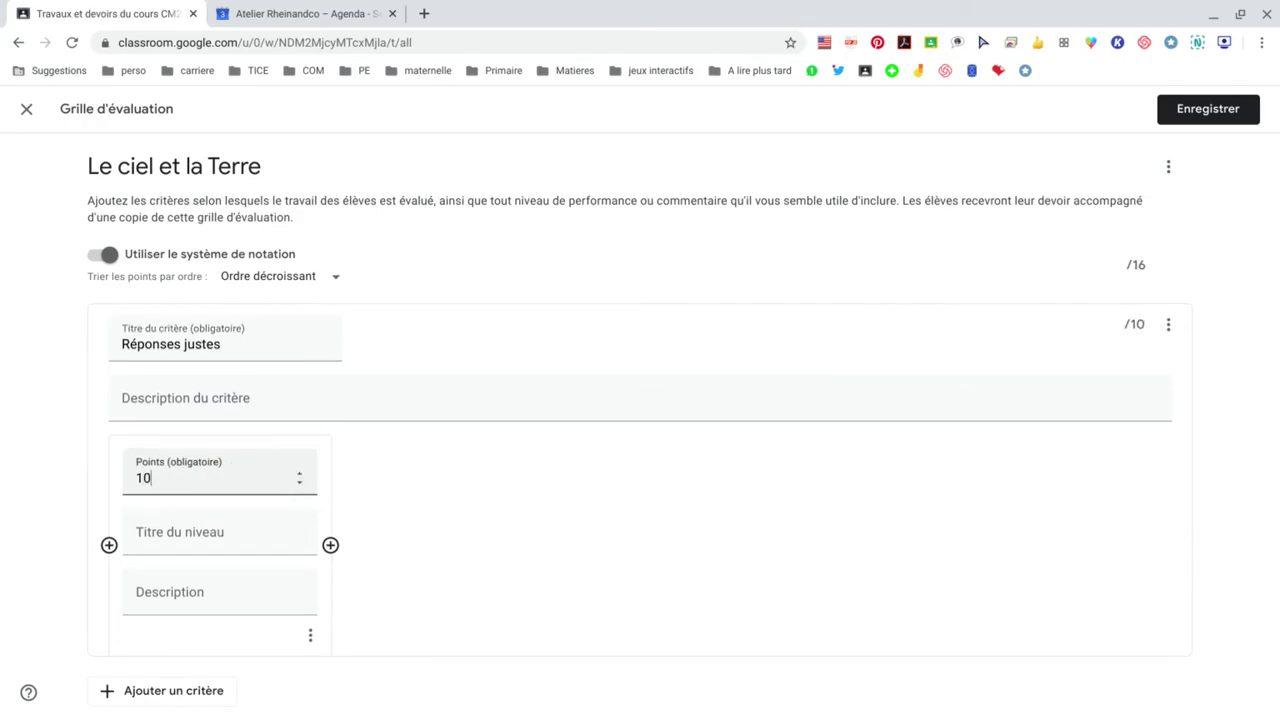
click(220, 528)
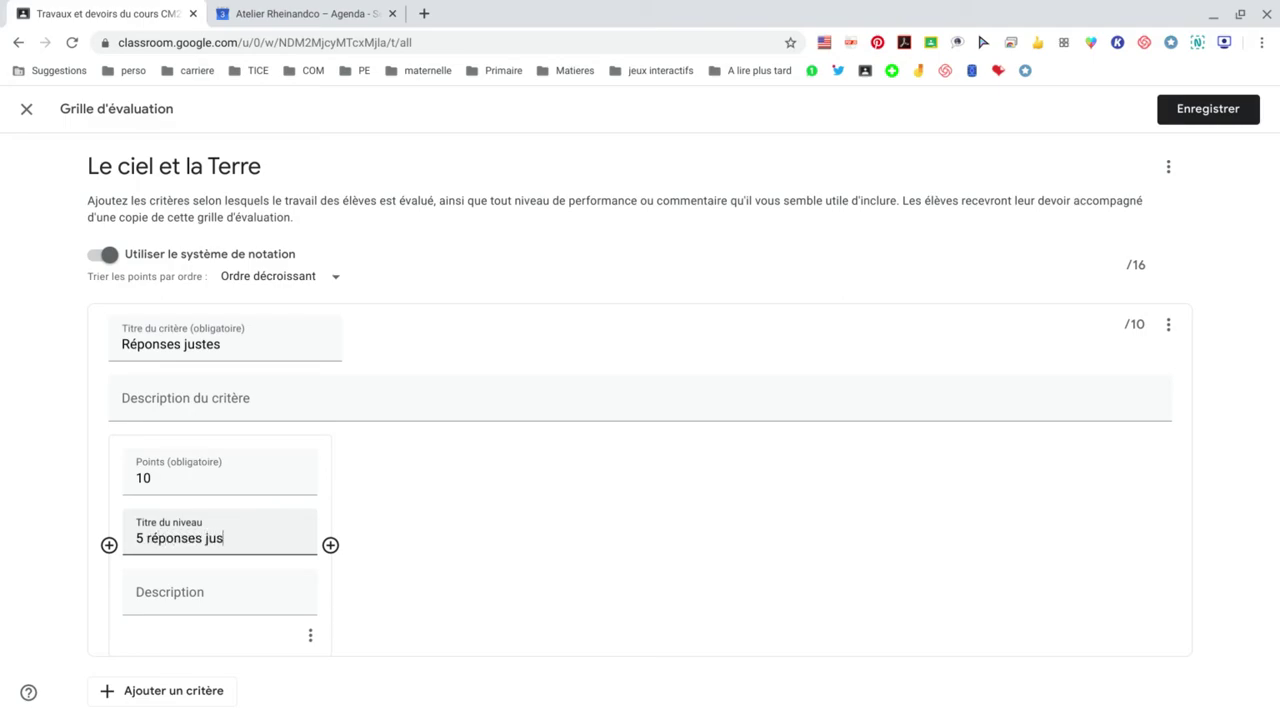
click(330, 545)
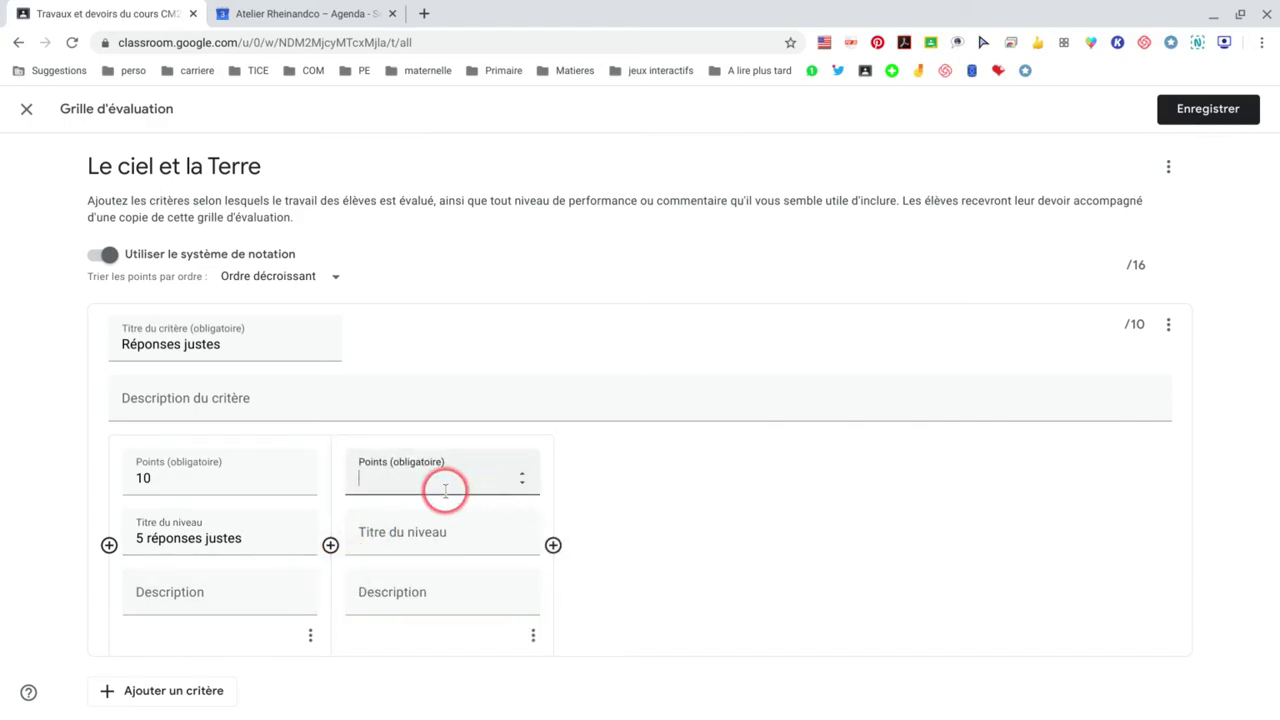
click(424, 532)
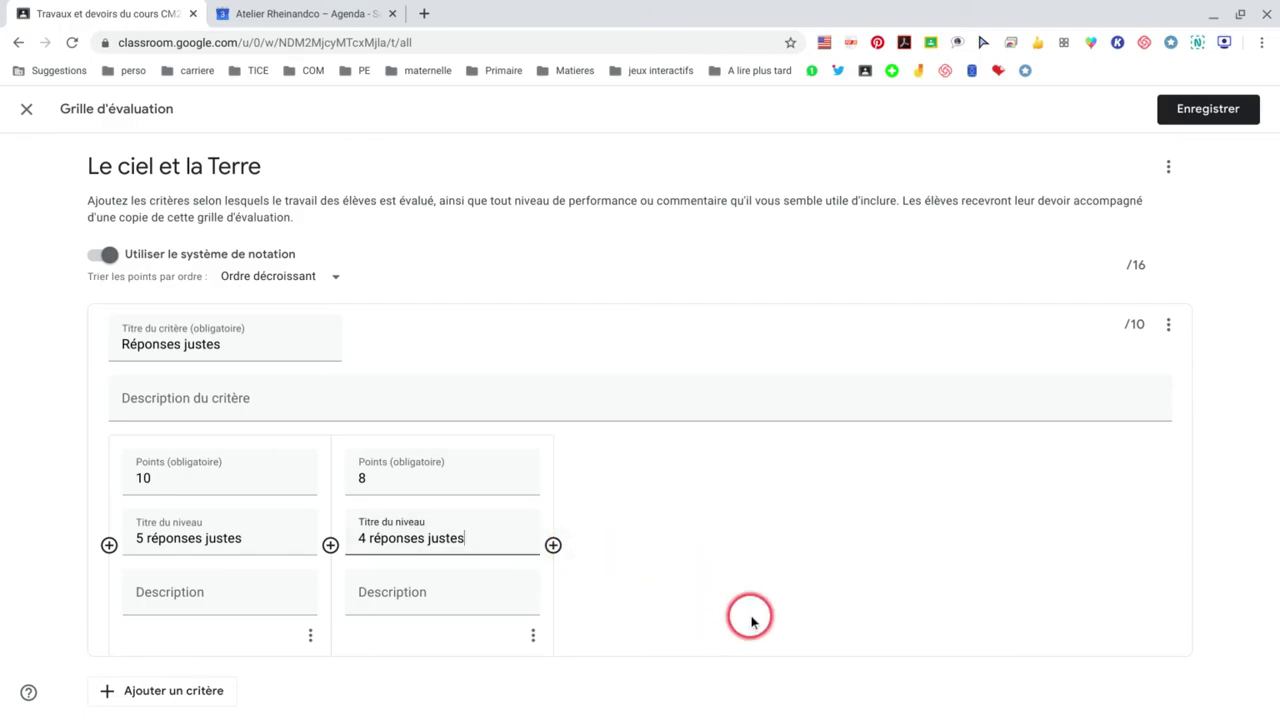
Step: Review the rubric's criteria and save the modified rubric to the assignment
scroll(686, 552, down, 5)
scroll(810, 549, up, 1)
scroll(810, 549, up, 3)
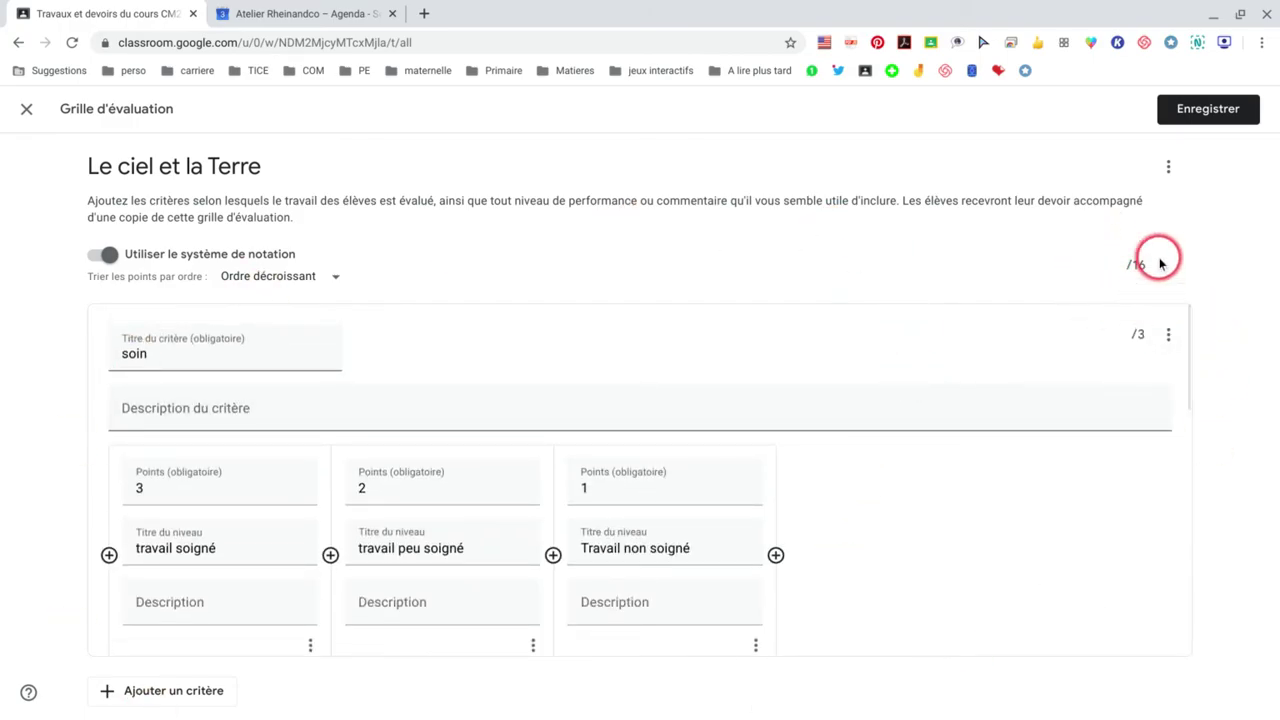
click(1208, 112)
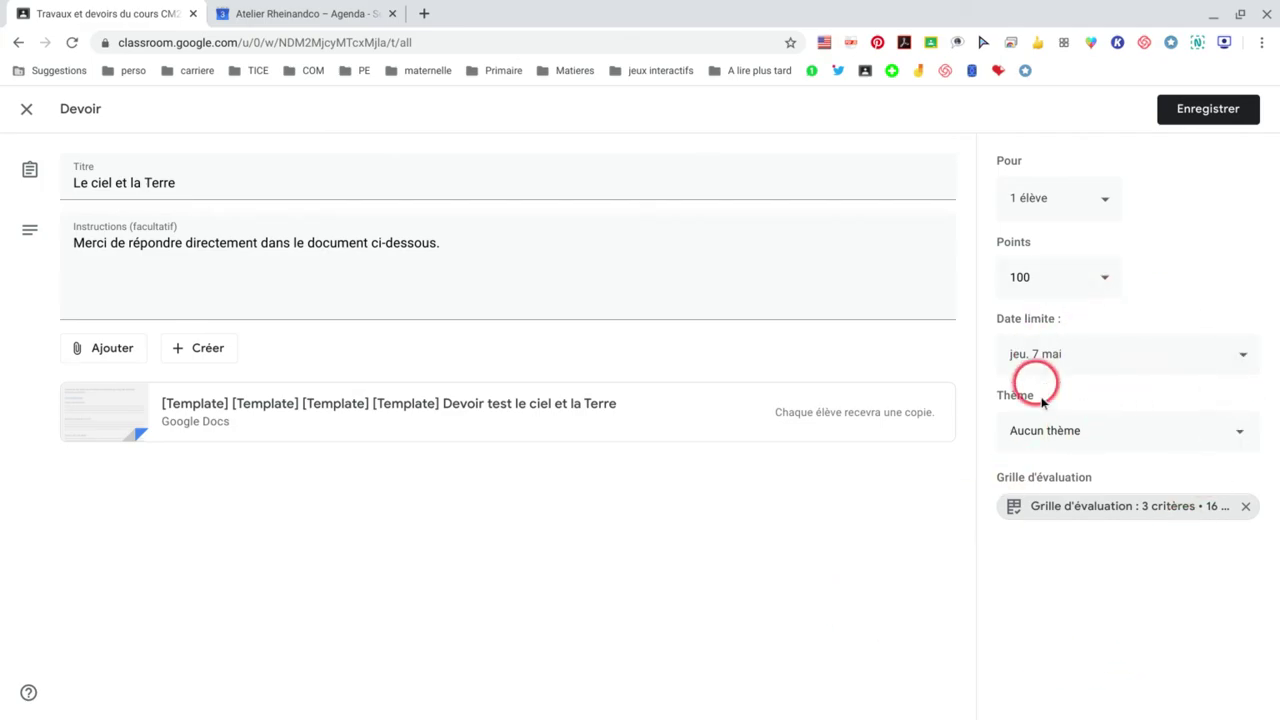
Step: Save the edited "Le ciel et la Terre" assignment with its attached rubric
click(1200, 116)
click(1208, 110)
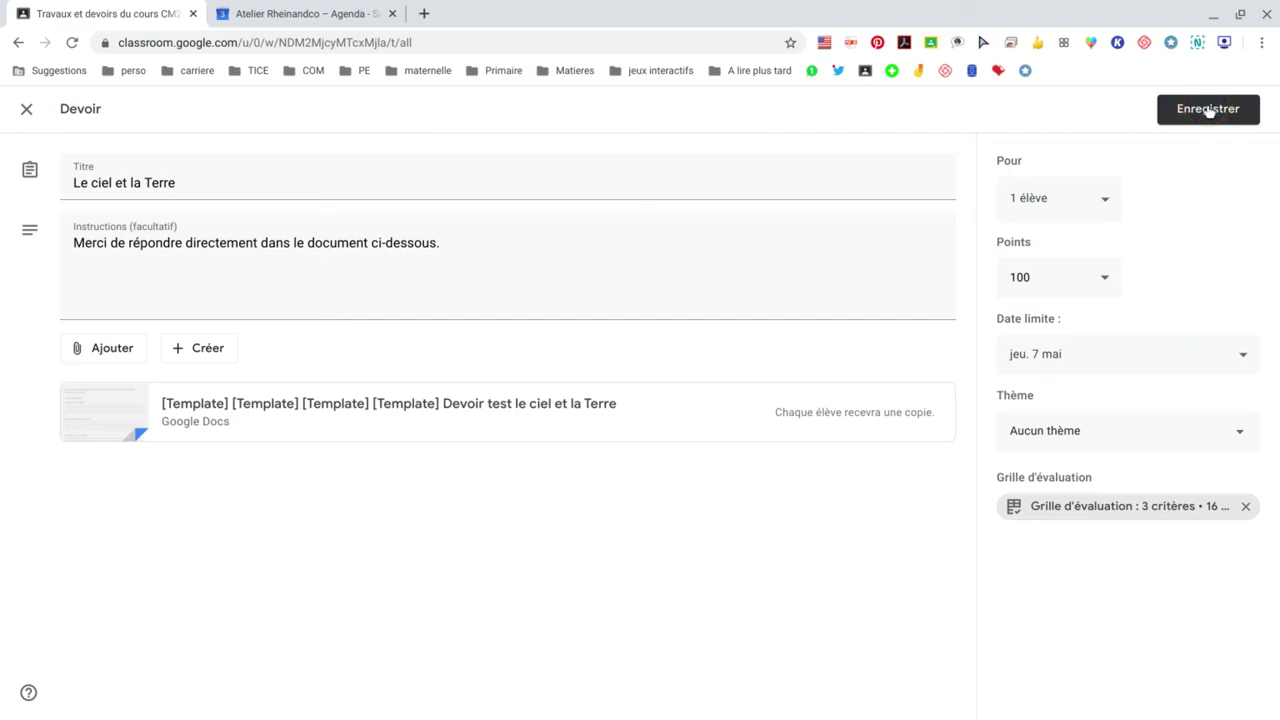
click(1186, 131)
click(1240, 90)
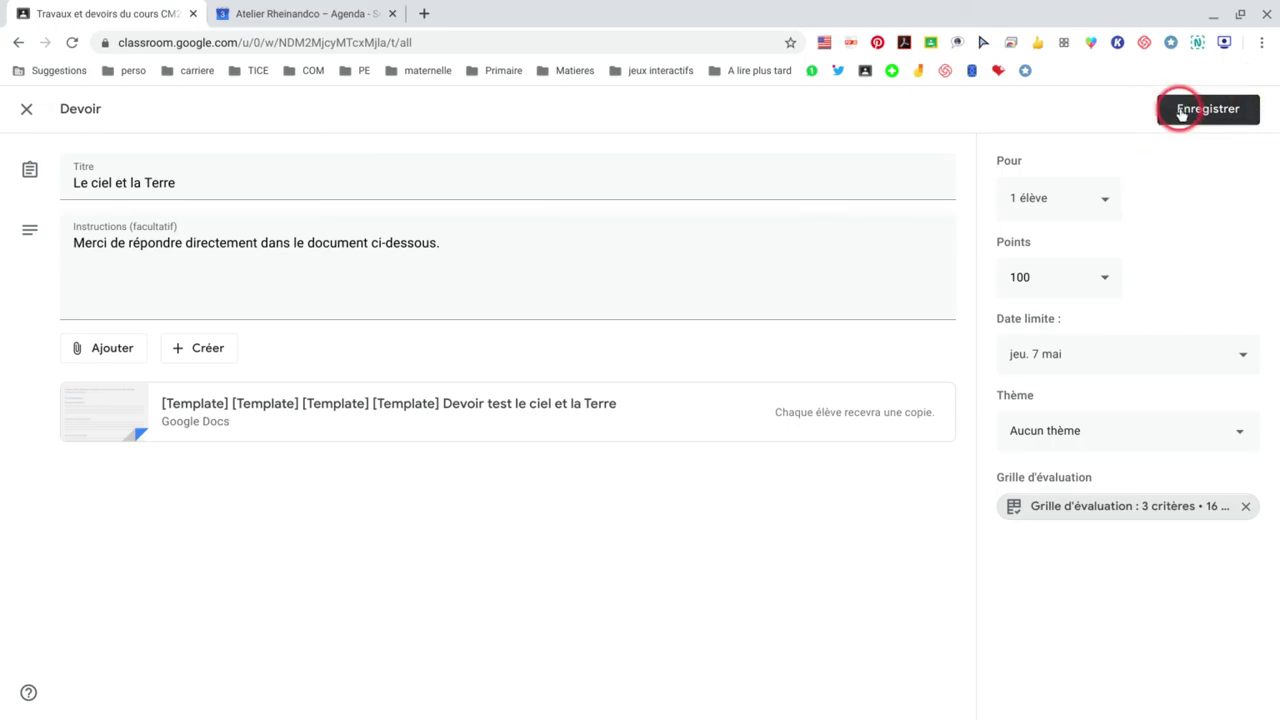